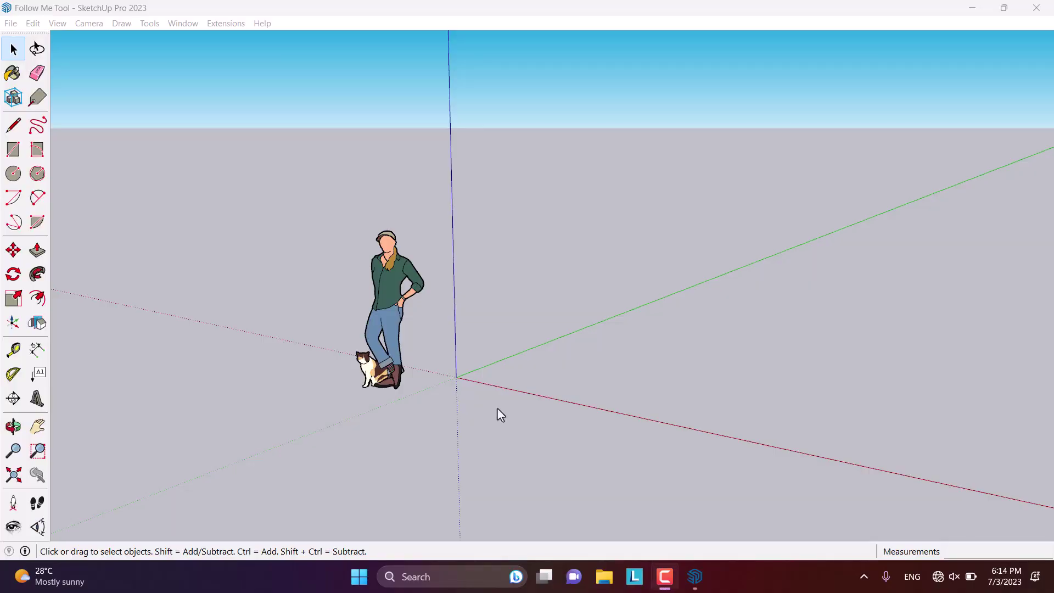
click(698, 583)
click(698, 583)
click(696, 582)
click(658, 583)
mouse_move(279, 383)
middle_down()
mouse_move(250, 390)
mouse_move(355, 348)
middle_up()
middle_drag(538, 302, 928, 379)
middle_drag(713, 362, 266, 204)
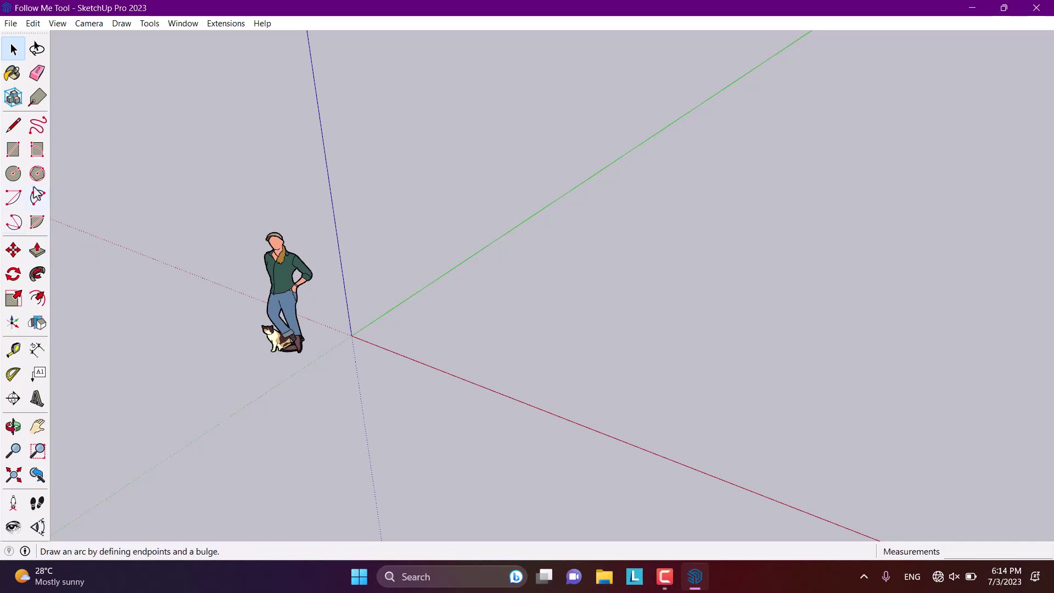
- Draw a circle on the ground beside the figure and push/pull it up about 3.38 m into a column
click(21, 175)
click(503, 341)
click(518, 328)
key(p)
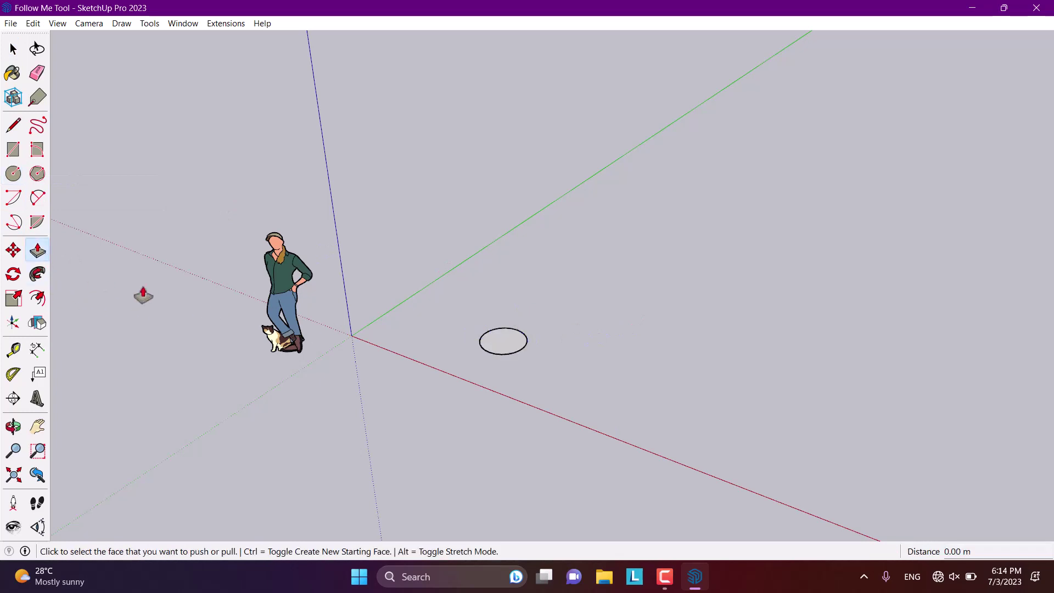
click(501, 346)
click(501, 82)
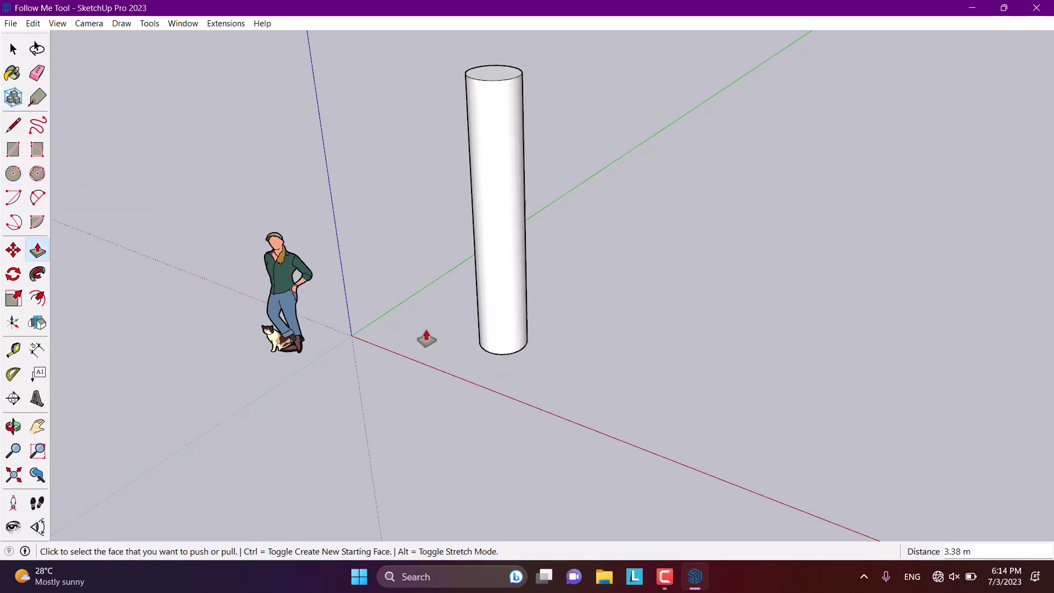
- Try to group the column's side surface together with its rim edges
scroll(426, 318, down, 3)
scroll(468, 225, up, 3)
key(space)
double_click(465, 219)
right_click(467, 218)
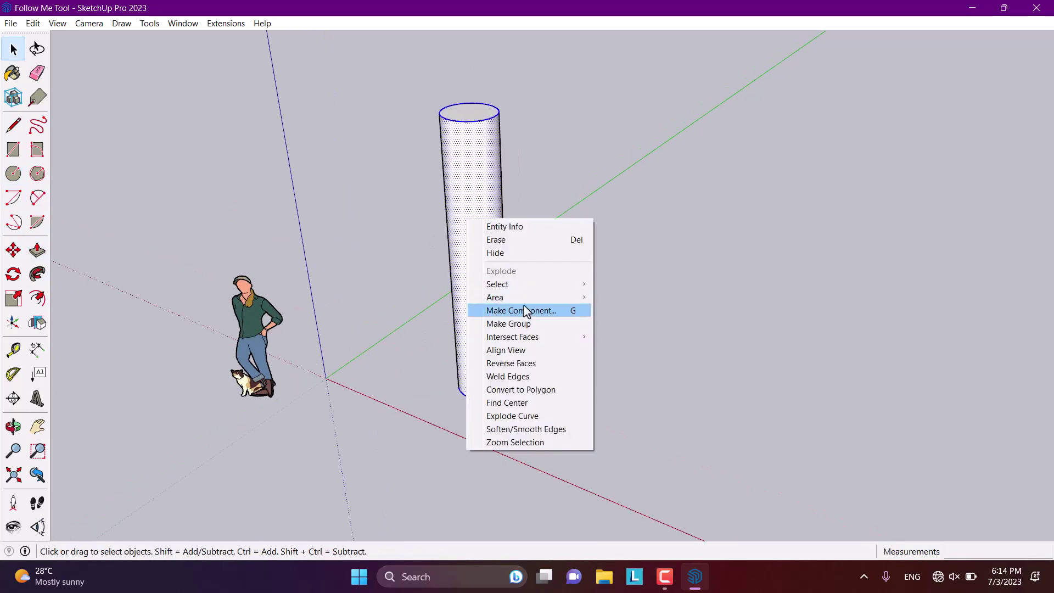
click(527, 328)
click(595, 344)
middle_drag(595, 343, 426, 362)
scroll(475, 83, up, 2)
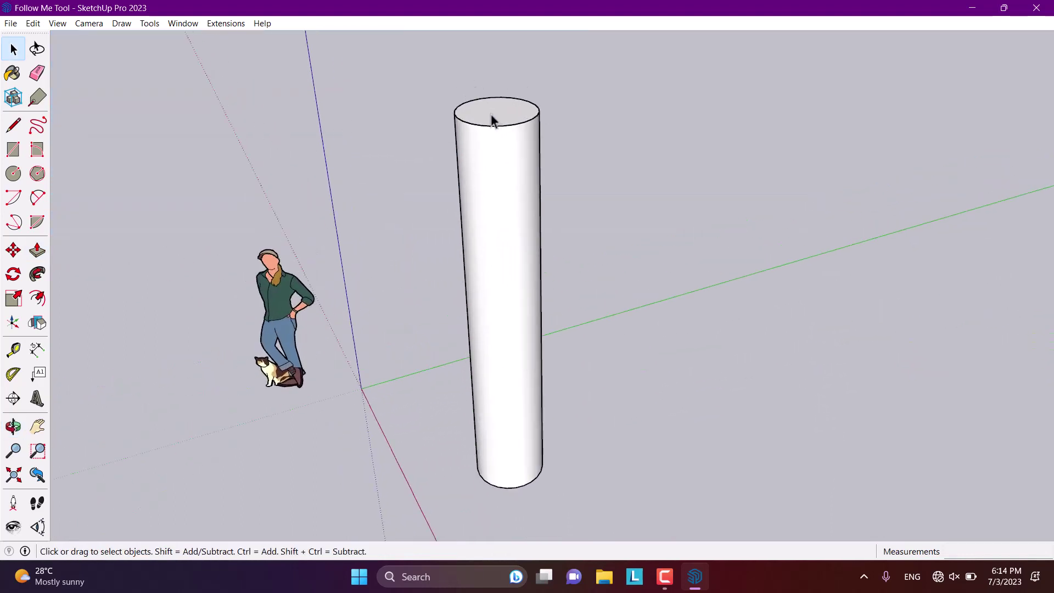
middle_drag(442, 161, 493, 215)
click(496, 146)
click(506, 218)
click(724, 226)
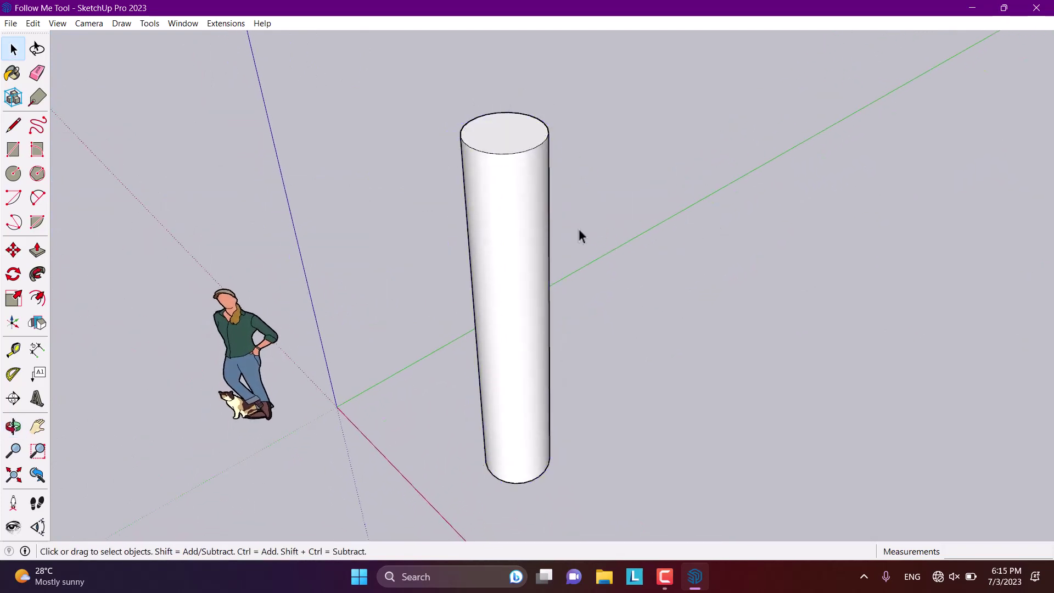
- Try to group only the column's side face
triple_click(480, 215)
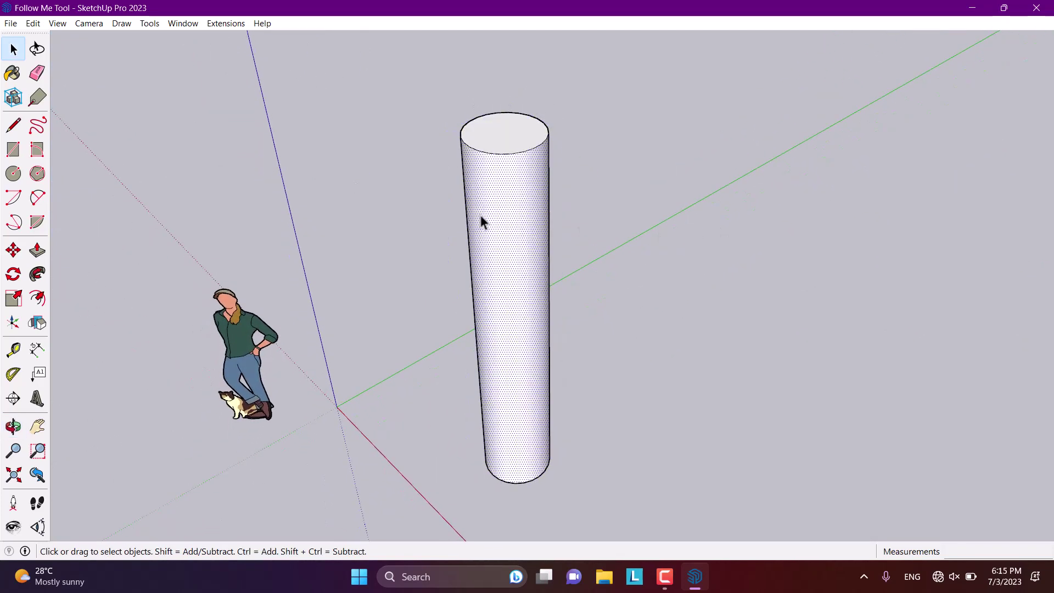
right_click(514, 222)
click(567, 325)
click(579, 258)
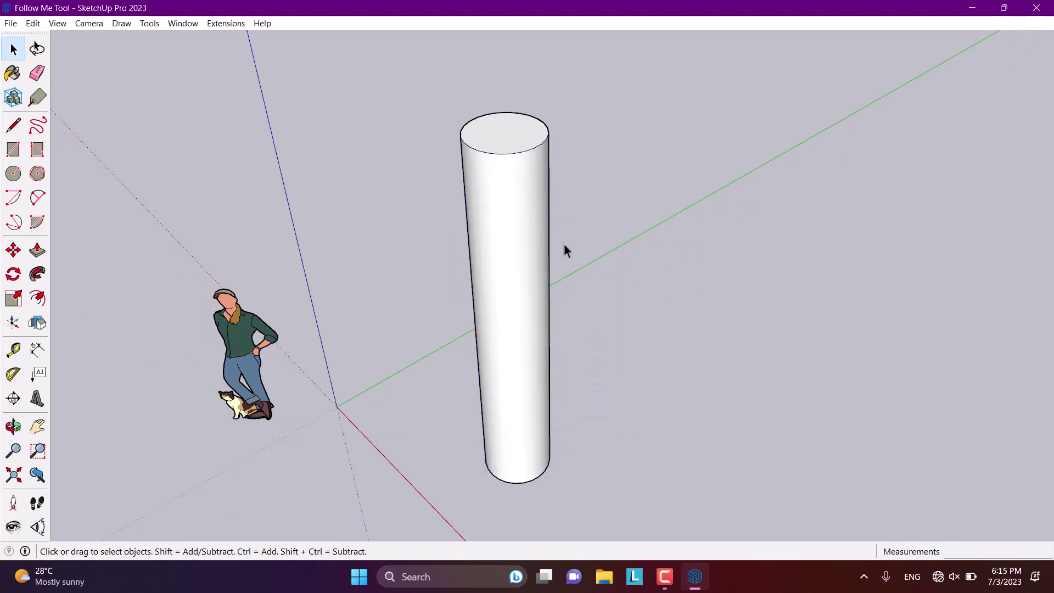
right_click(540, 200)
click(589, 276)
- Copy the column's top face straight up and lower the copy to float a short distance above the column
click(523, 142)
click(14, 249)
middle_drag(583, 385, 479, 132)
click(479, 131)
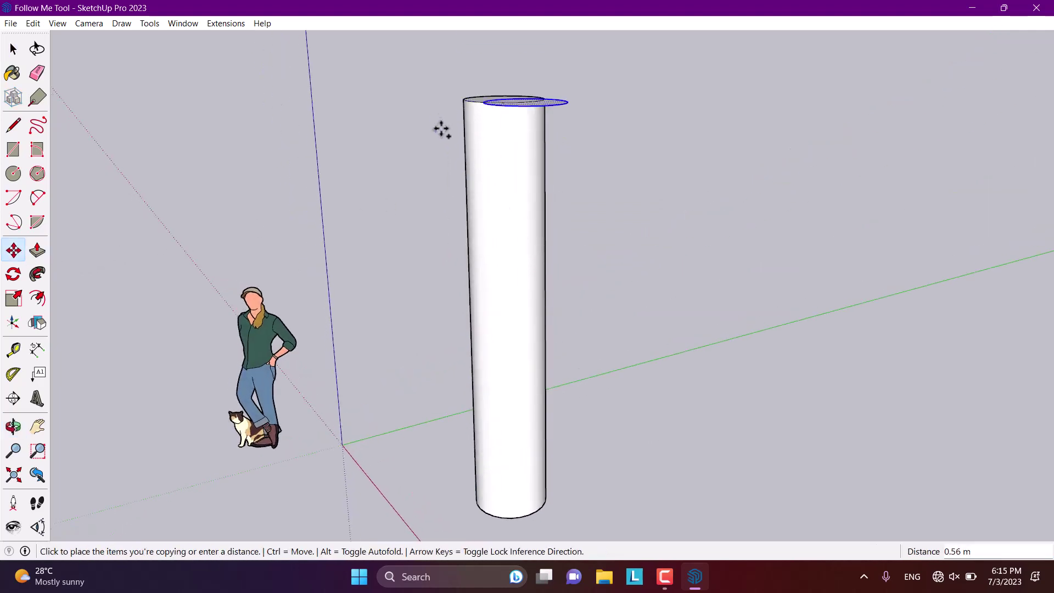
click(434, 106)
scroll(447, 238, down, 2)
scroll(443, 127, down, 2)
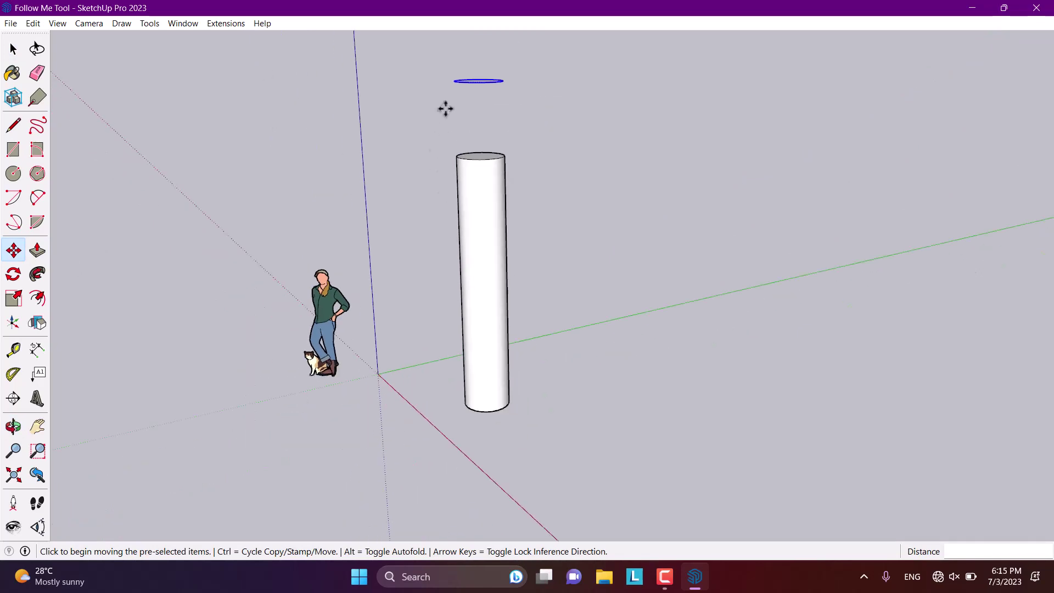
scroll(432, 101, up, 2)
click(433, 101)
click(431, 151)
- Select all connected geometry of the column, without the floating circle, and make it a group
middle_drag(431, 151, 413, 163)
scroll(504, 224, up, 2)
key(space)
scroll(504, 224, up, 1)
click(459, 248)
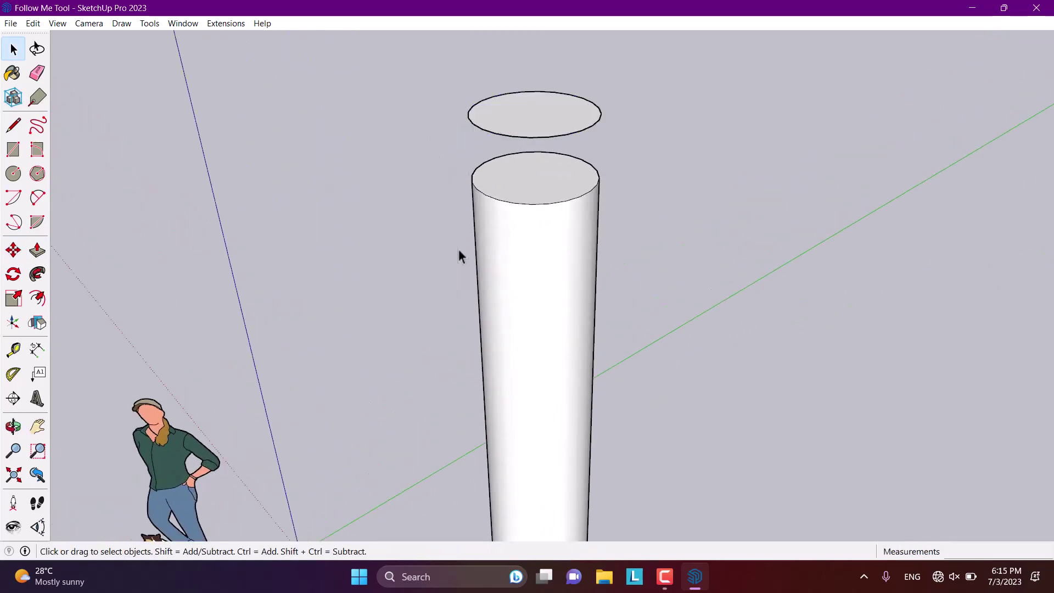
triple_click(530, 208)
right_click(531, 210)
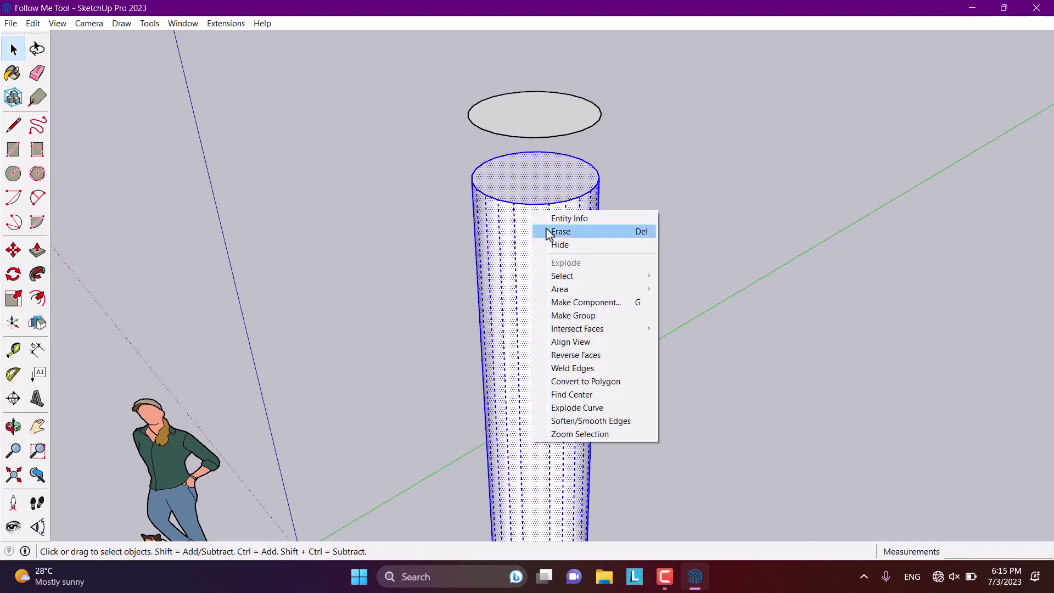
click(580, 316)
- Draw a small vertical rectangle about 0.10 m wide hanging outward from the edge of the floating circle
middle_drag(605, 322, 507, 266)
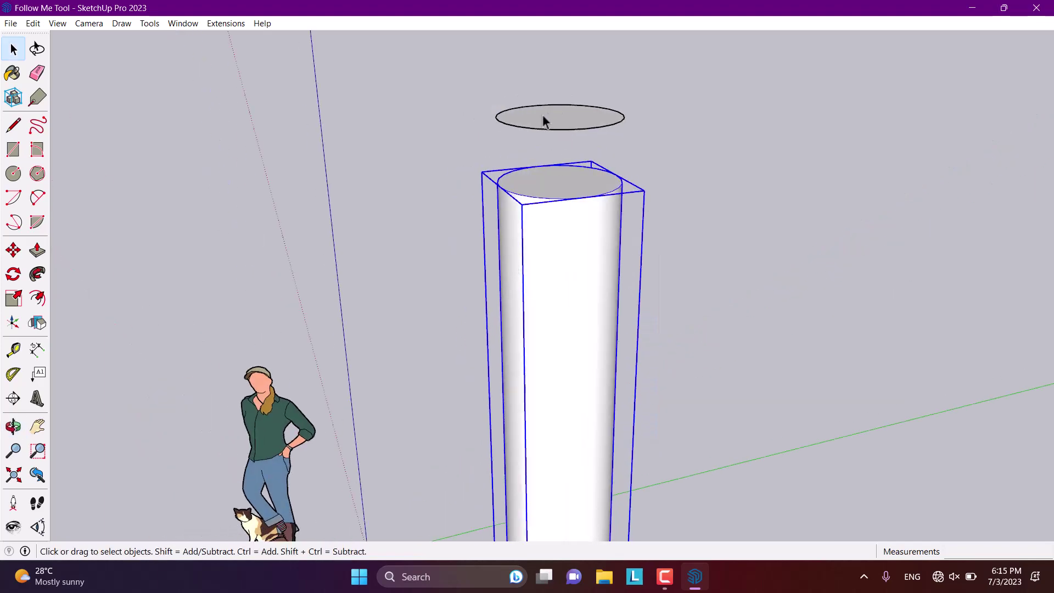
click(13, 125)
scroll(504, 117, up, 1)
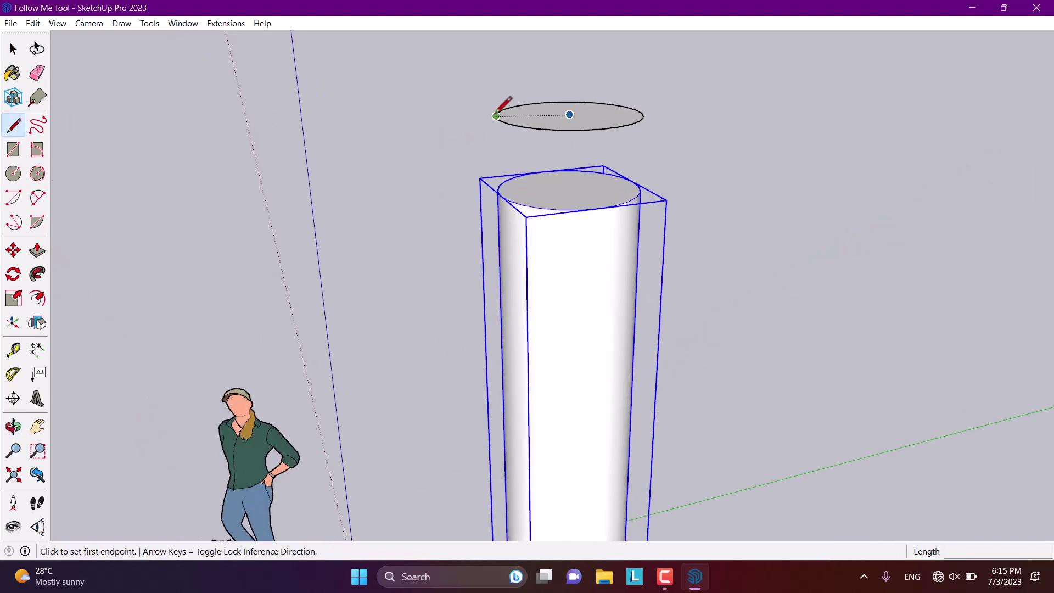
click(496, 115)
click(496, 150)
click(478, 153)
click(476, 118)
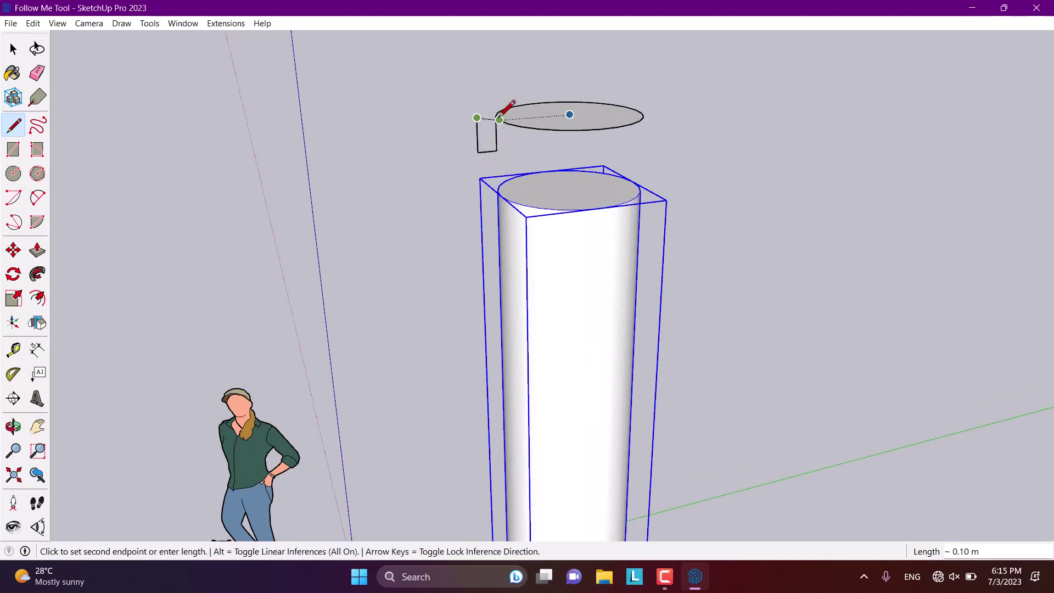
click(496, 116)
key(space)
- Draw two connected arcs forming an S-curve from the rectangle's upper outer corner down into its face
middle_drag(490, 118, 496, 236)
click(37, 198)
middle_drag(501, 169, 423, 104)
click(406, 107)
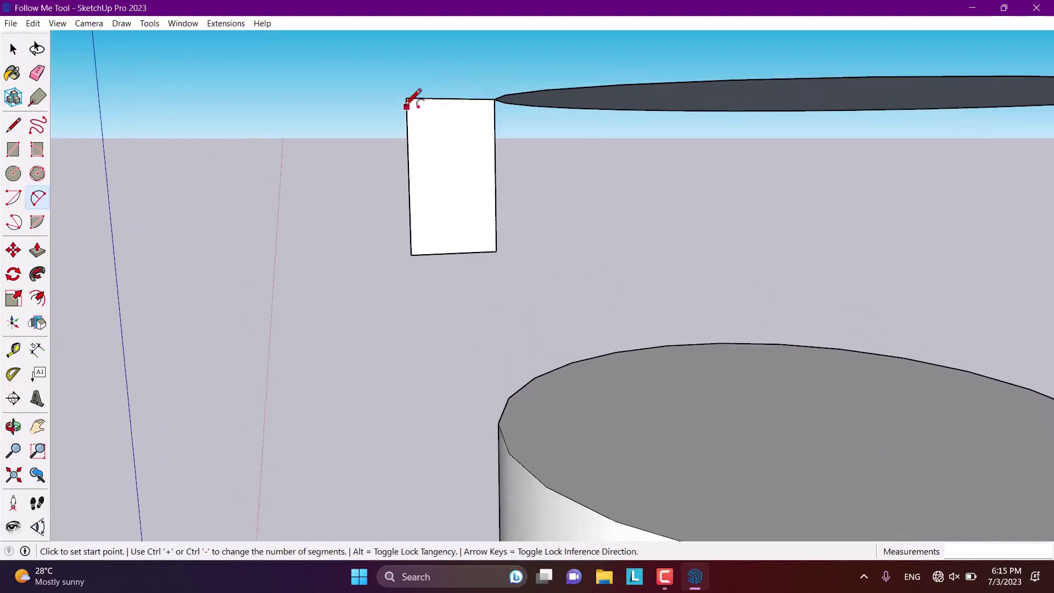
click(433, 144)
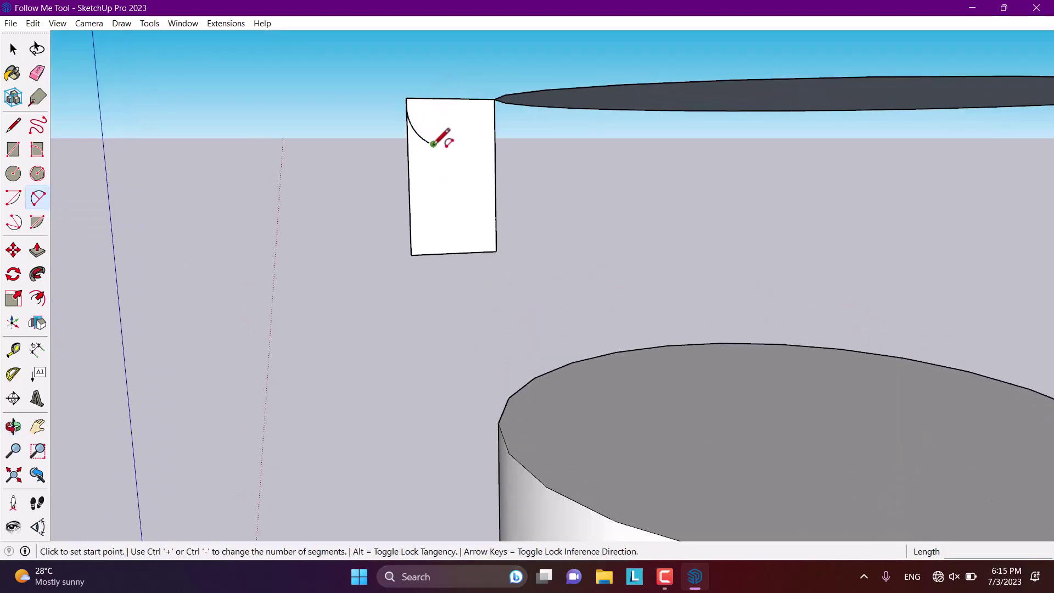
click(462, 192)
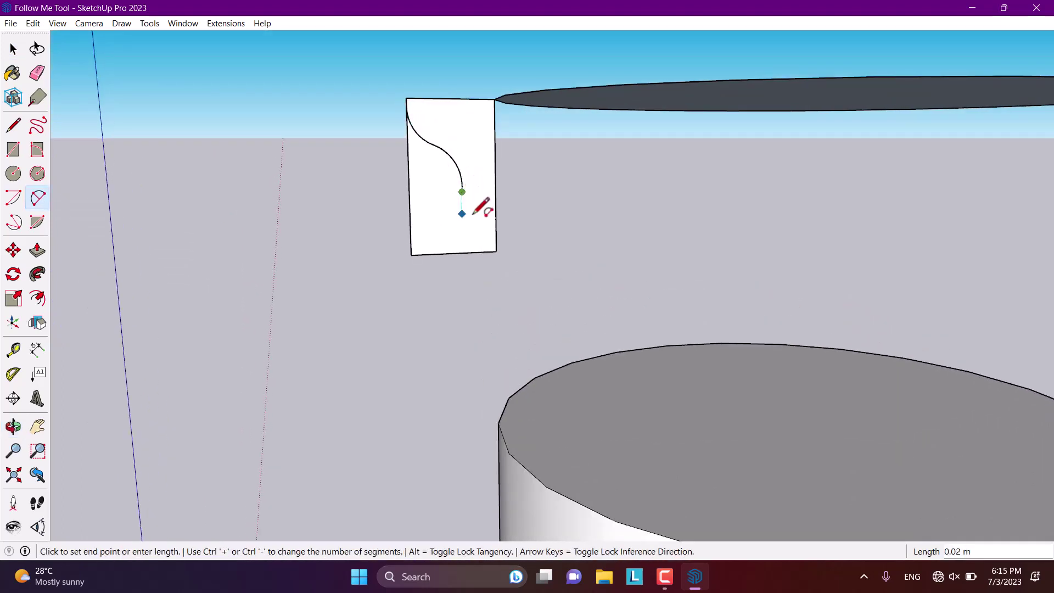
- Try to end the S-curve with an arc to the rectangle's inner vertical edge
click(493, 211)
scroll(484, 231, up, 2)
scroll(483, 236, down, 1)
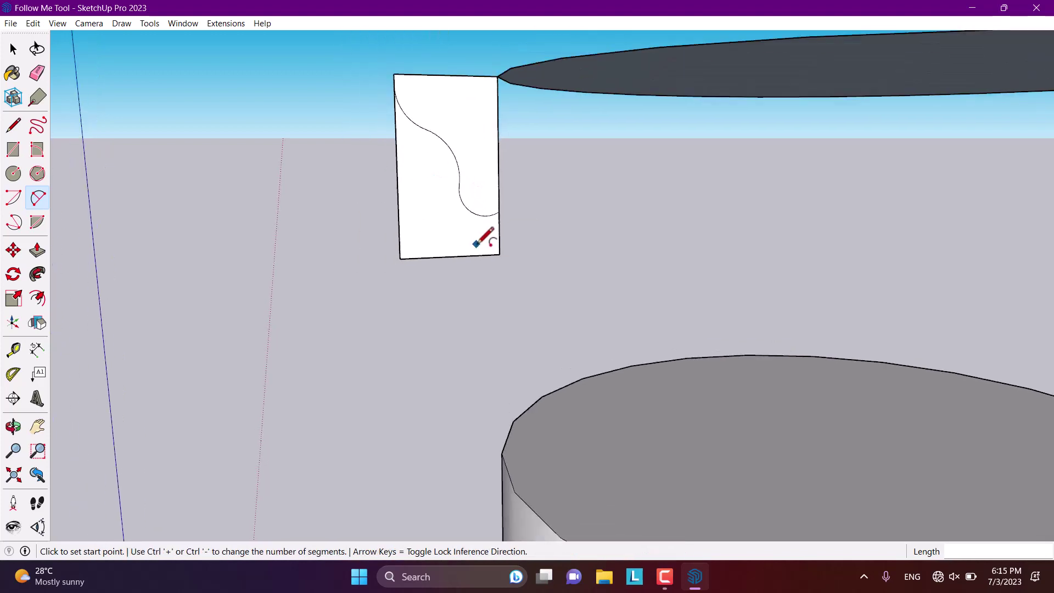
- Continue the S-curve with a third arc curving down towards the rectangle's lower inner corner
scroll(471, 233, up, 2)
click(456, 160)
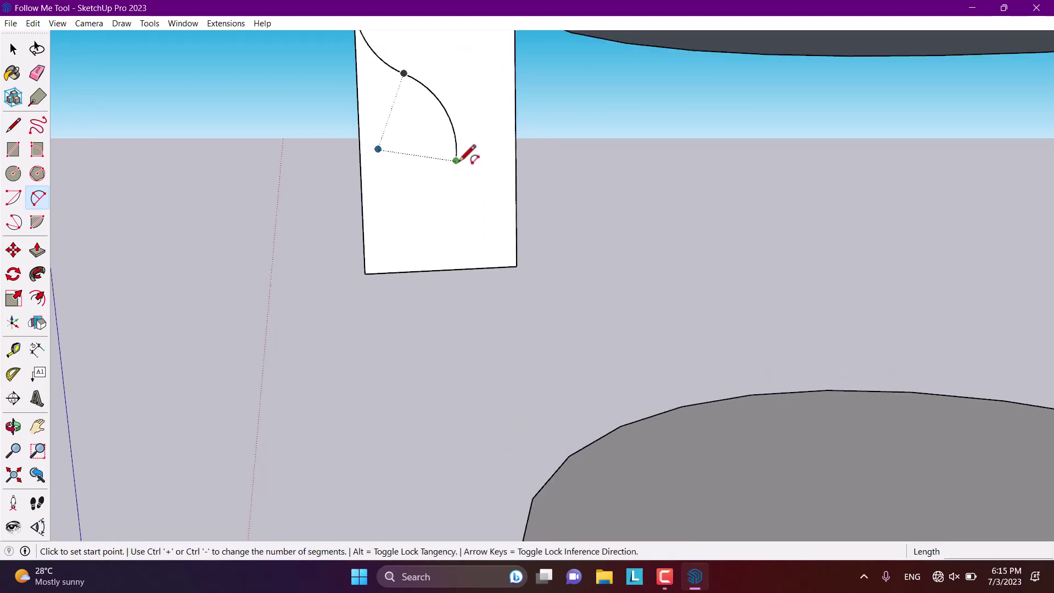
click(488, 230)
click(488, 231)
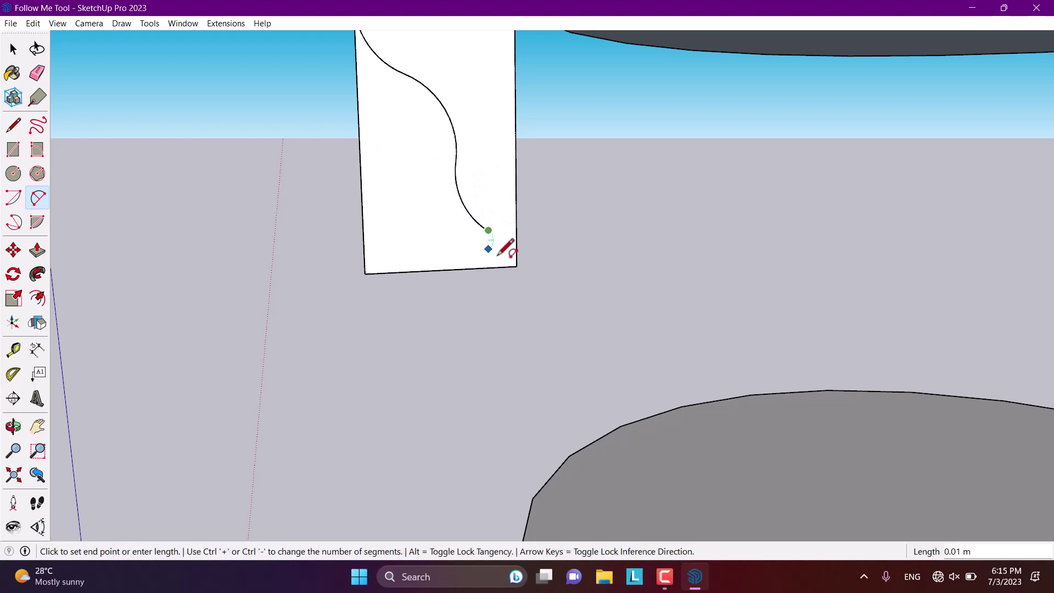
- Try an arc from the curve's end to the rectangle's lower edge, then undo it
click(498, 258)
scroll(483, 275, down, 3)
scroll(464, 277, up, 3)
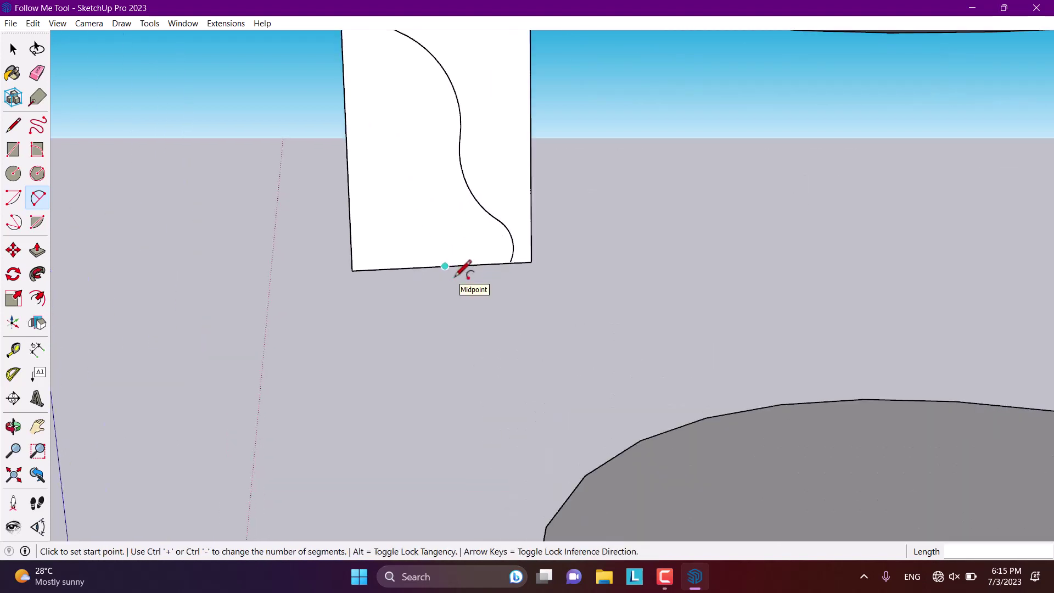
key(ctrl+z)
- Close the moulding curve with an arc to the rectangle's lower edge near its inner corner
scroll(498, 222, up, 1)
click(496, 215)
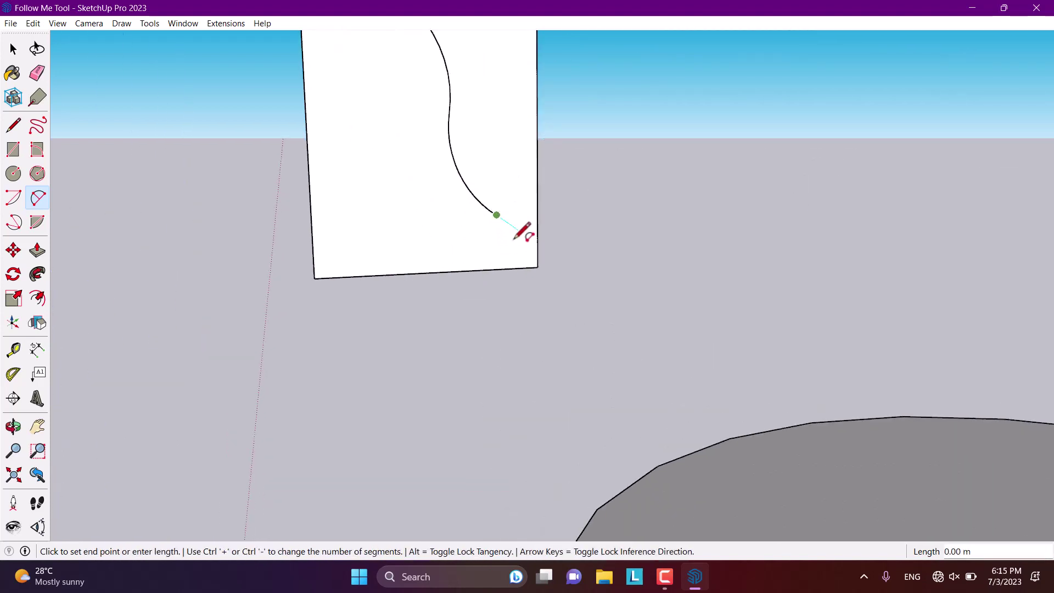
click(520, 268)
- Delete the waste part of the rectangle outside the curve, leaving only the moulding profile
scroll(502, 274, down, 4)
key(space)
drag(502, 276, 403, 308)
key(Delete)
- Sweep the moulding profile around the floating circle's edge with Follow Me
middle_drag(459, 269, 607, 308)
click(560, 202)
double_click(560, 203)
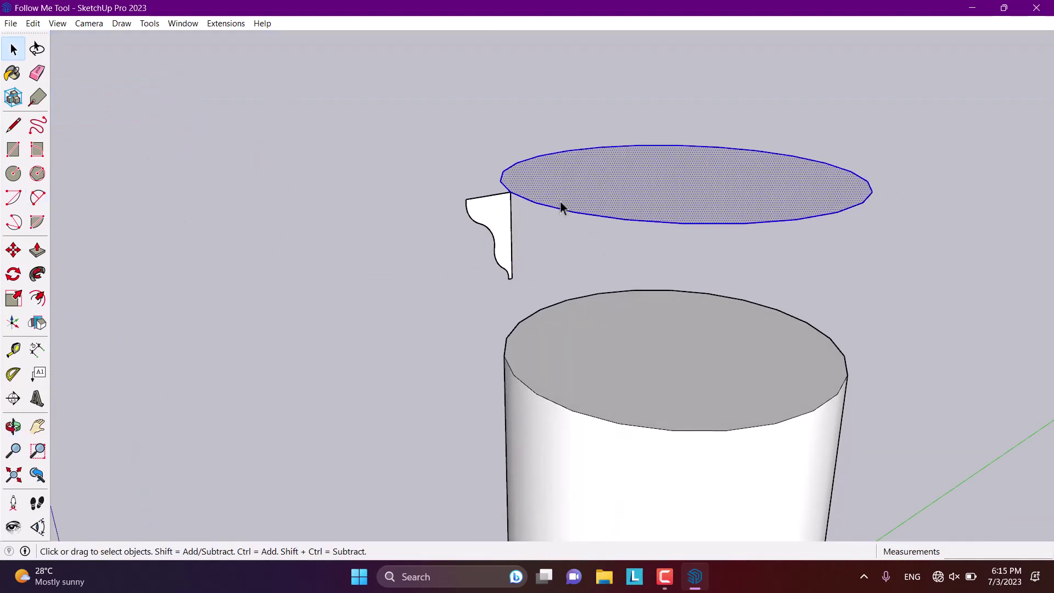
shift+click(599, 180)
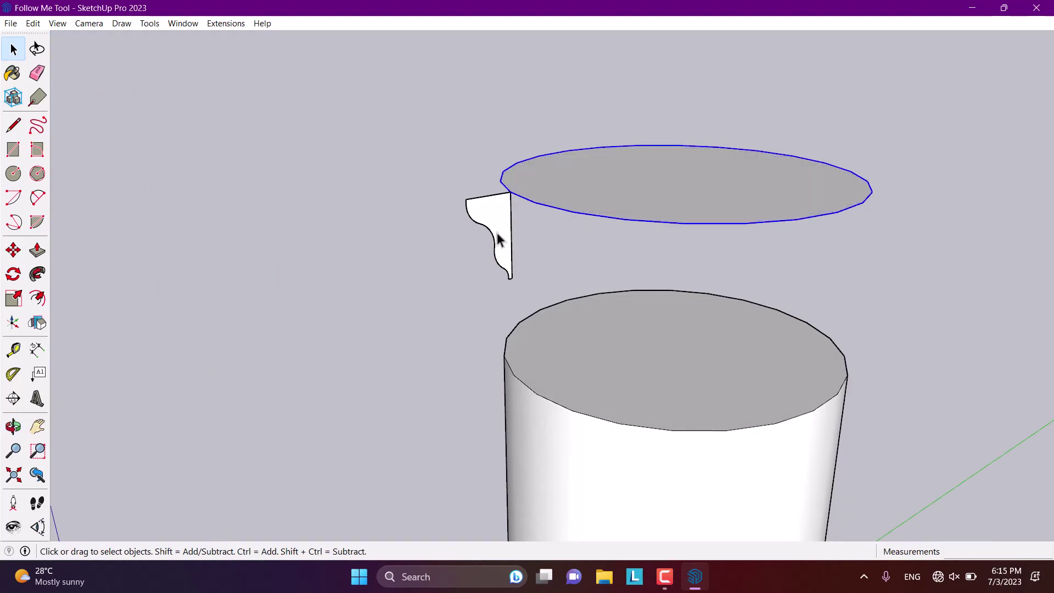
click(599, 237)
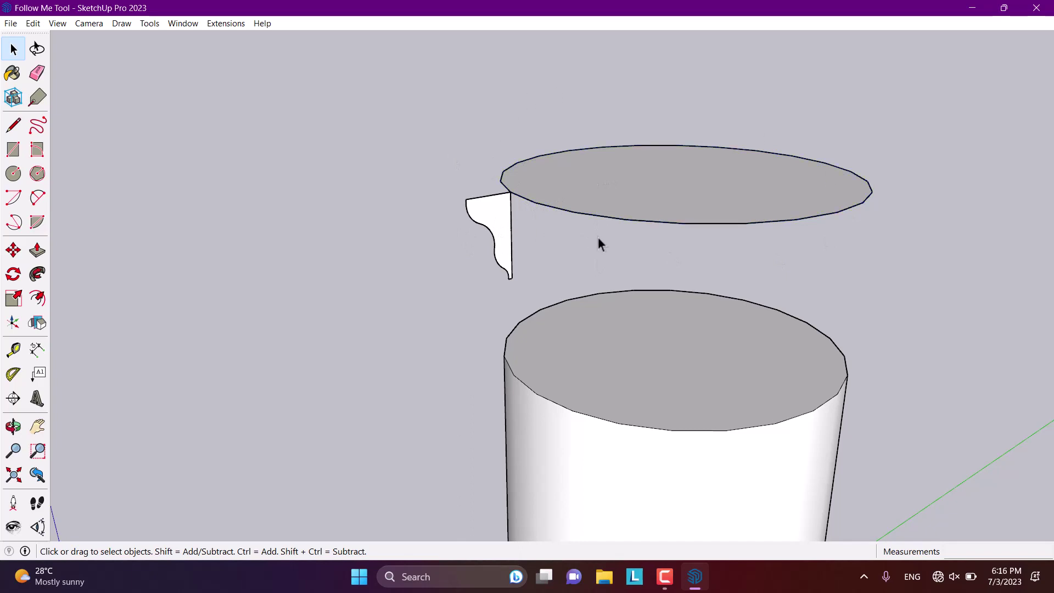
click(566, 210)
click(37, 274)
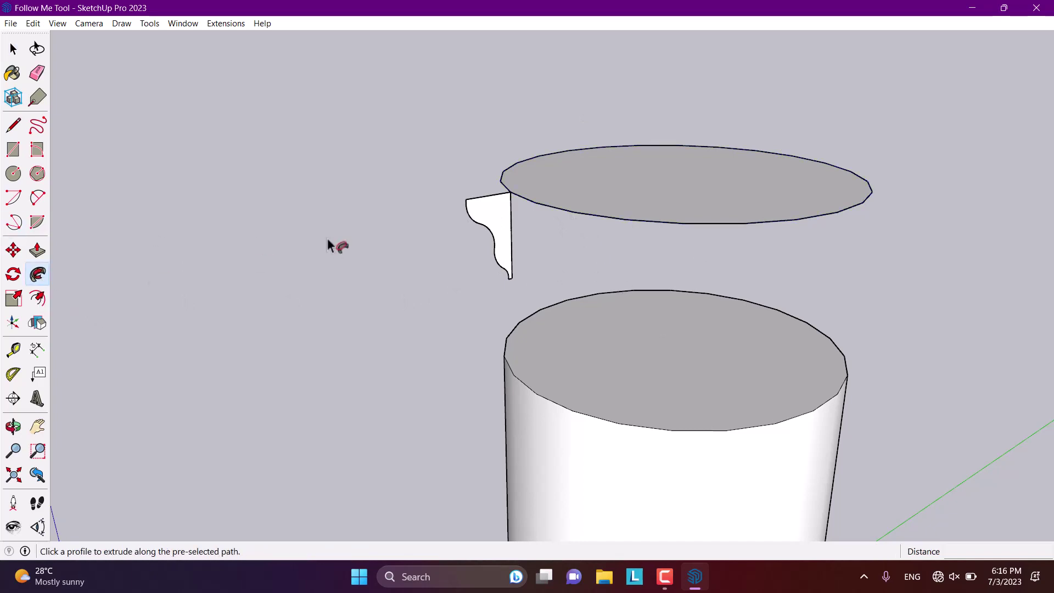
click(483, 214)
- Select the entire swept moulding and make it a group
middle_drag(483, 215, 393, 237)
key(space)
right_click(395, 233)
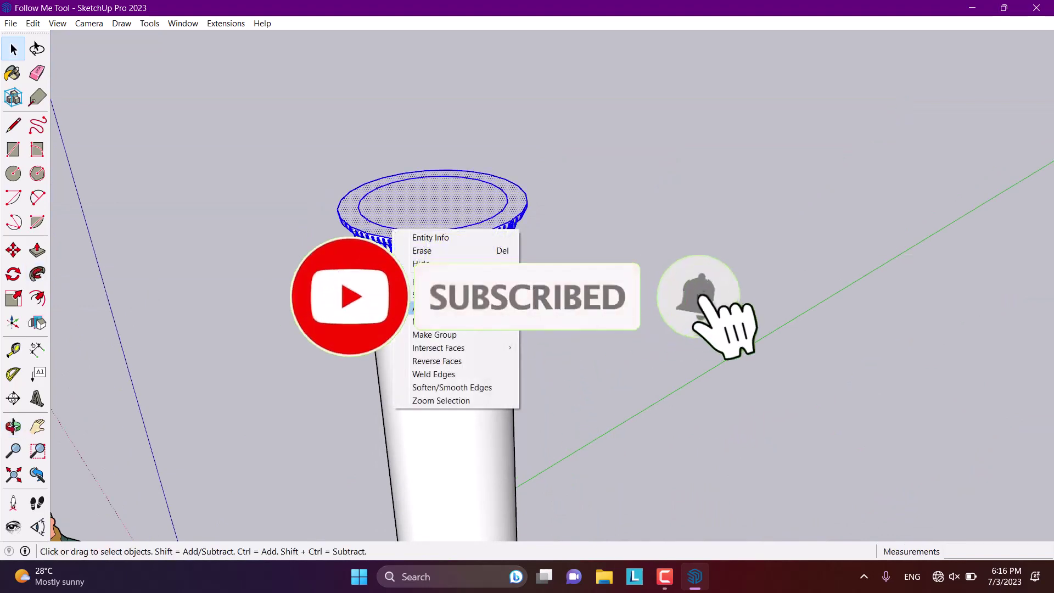
click(436, 336)
- Move the moulding group straight down onto the top of the column
middle_drag(436, 336, 73, 223)
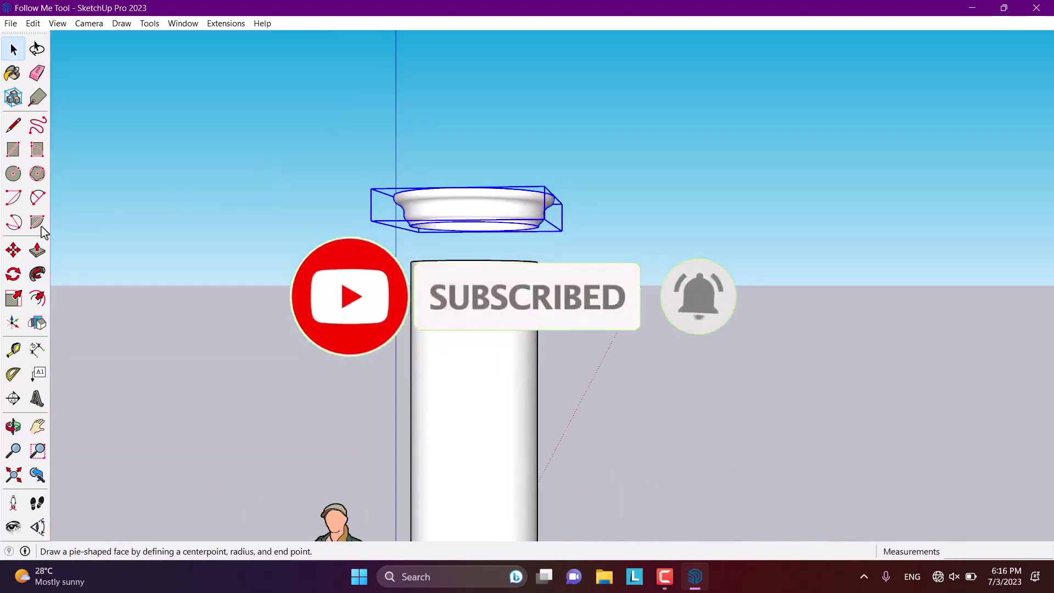
click(21, 252)
middle_drag(264, 258, 381, 259)
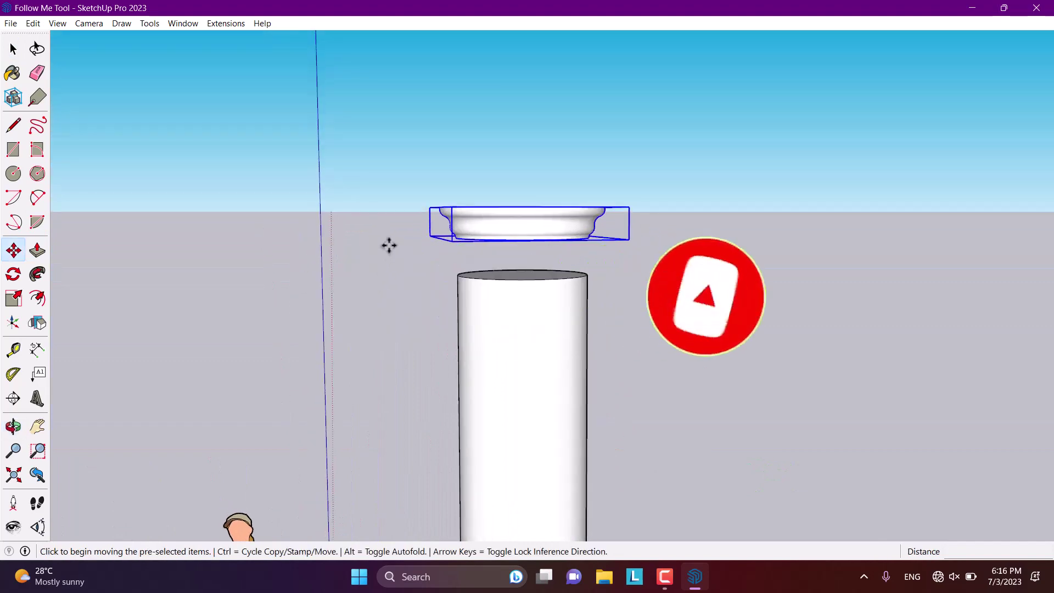
click(381, 258)
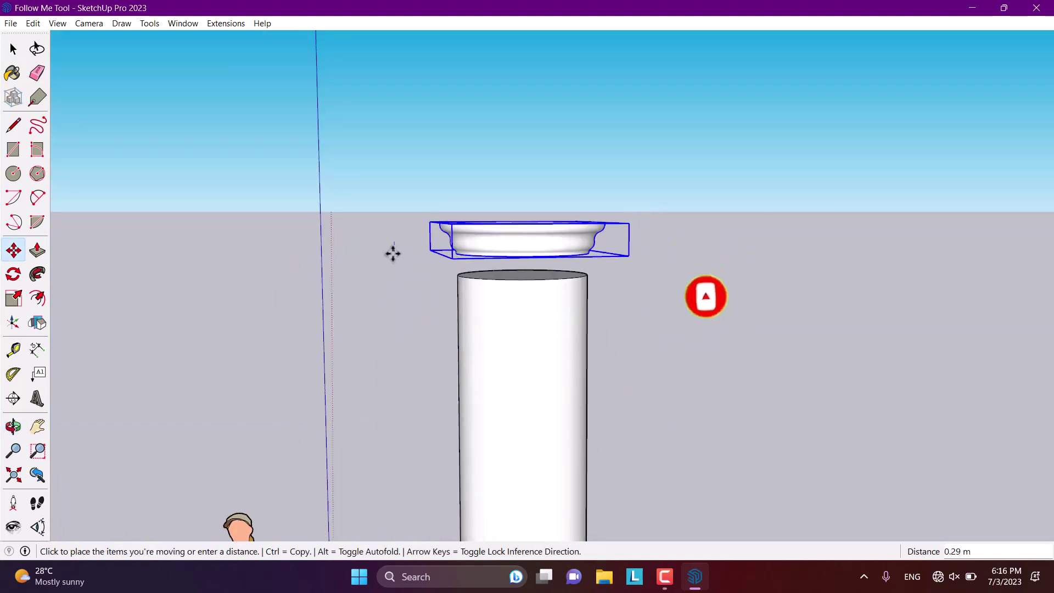
click(390, 283)
middle_drag(532, 148, 478, 163)
key(space)
- Open the column group for editing and push its bottom face upward to shorten the shaft
scroll(462, 227, down, 3)
click(461, 227)
middle_drag(510, 396, 513, 286)
click(509, 401)
middle_drag(510, 401, 510, 307)
click(37, 251)
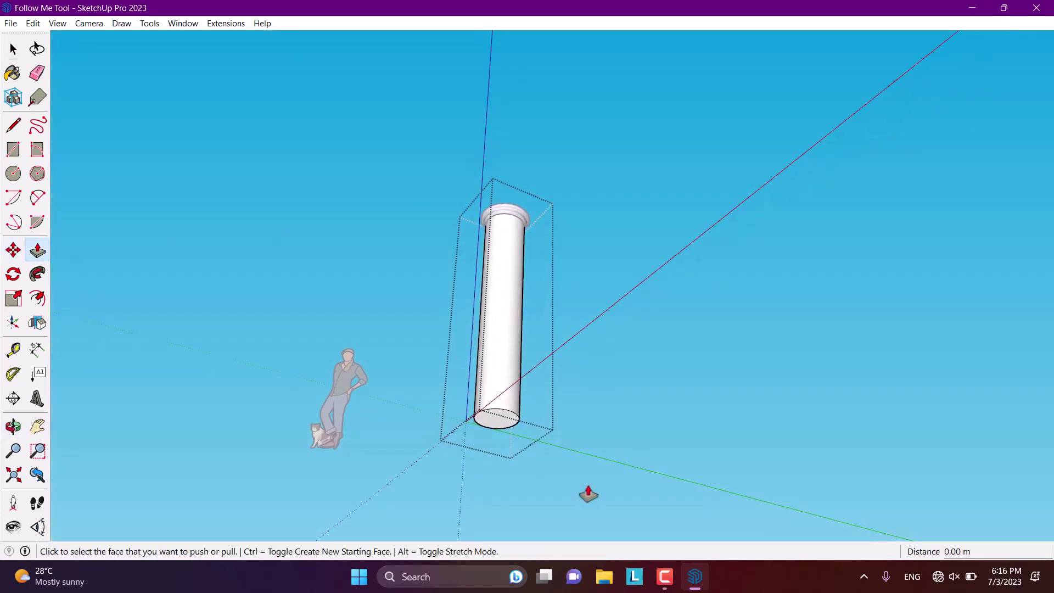
click(499, 433)
click(501, 325)
- Select the shortened shaft and the moulding and combine them into one group
middle_drag(501, 325, 631, 321)
key(space)
drag(584, 189, 393, 426)
middle_drag(393, 426, 554, 298)
scroll(486, 294, up, 2)
right_click(515, 276)
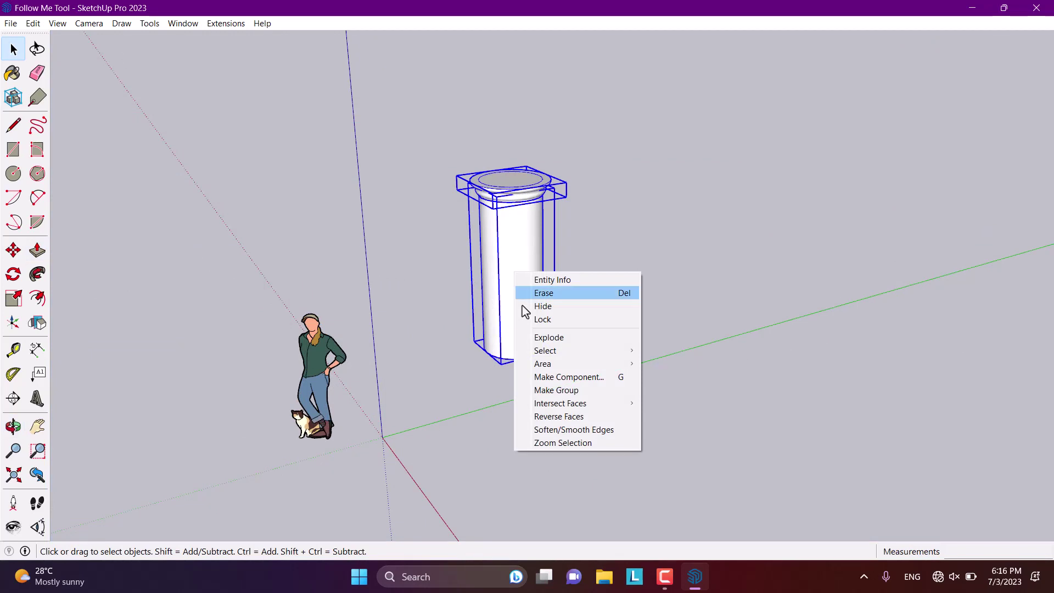
click(557, 389)
- Copy the grouped column straight down by about 1.83 m
scroll(472, 149, down, 2)
click(13, 250)
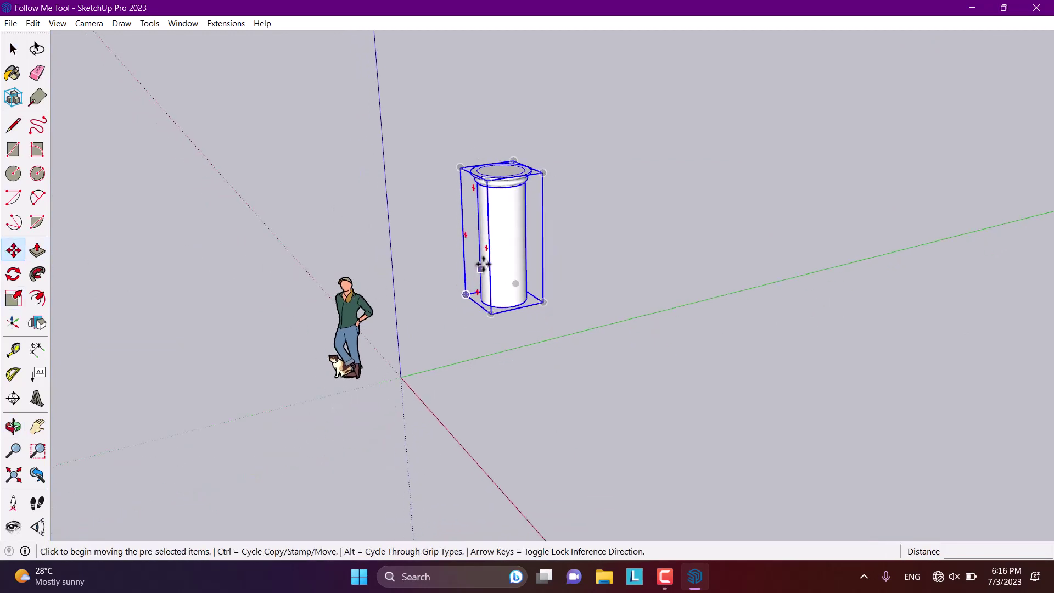
click(450, 215)
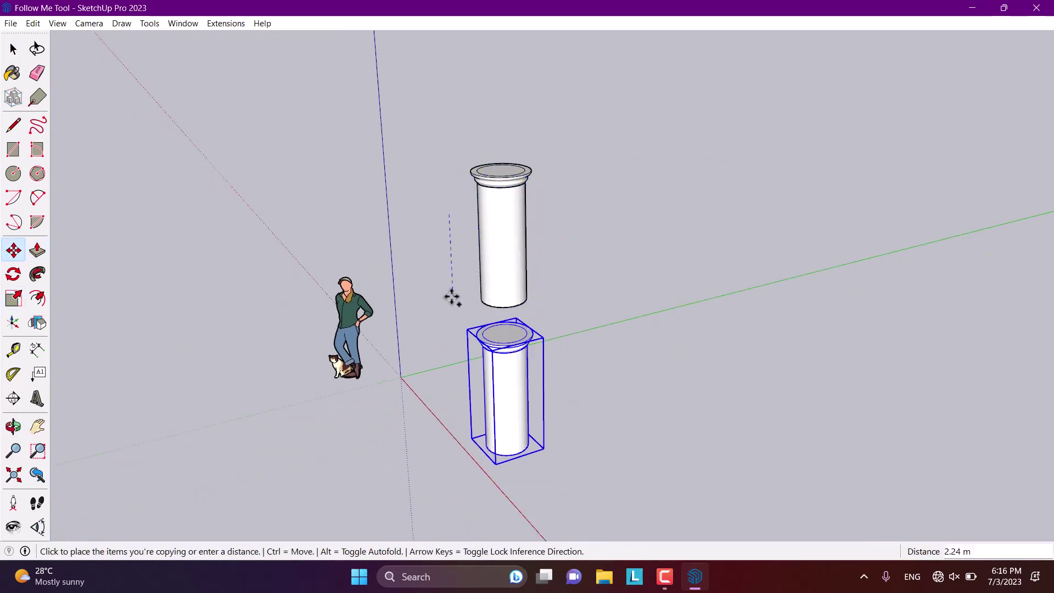
click(450, 282)
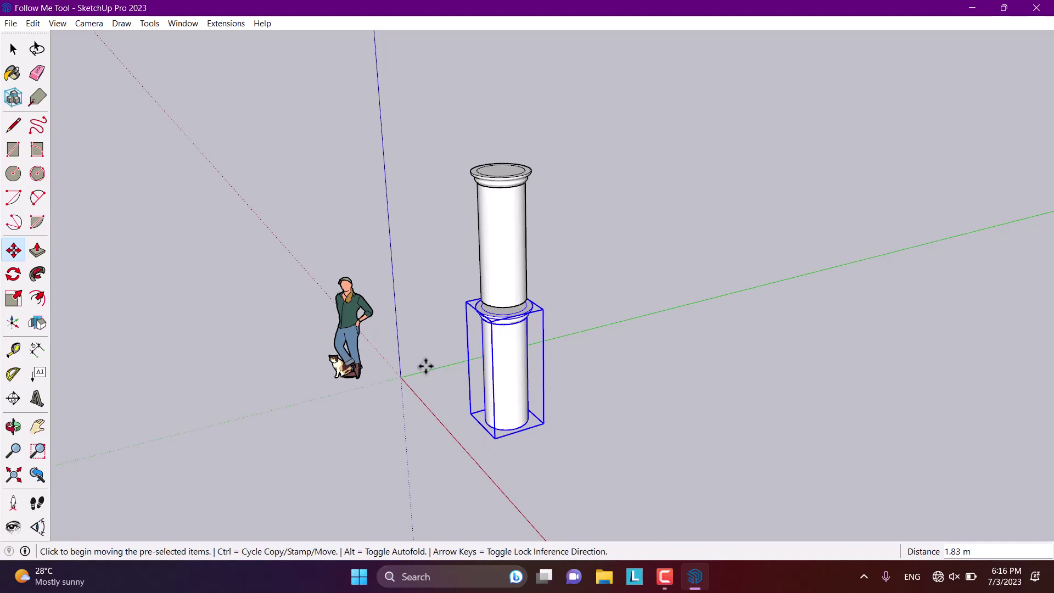
key(space)
- Flip the lower column copy upside down about its horizontal plane
middle_drag(508, 404, 574, 409)
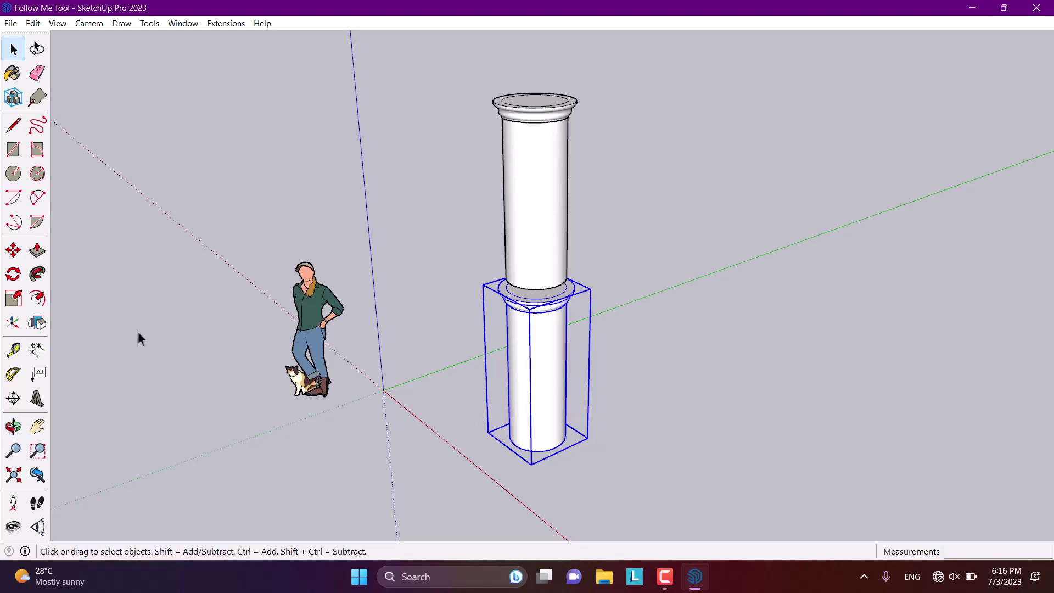
click(38, 323)
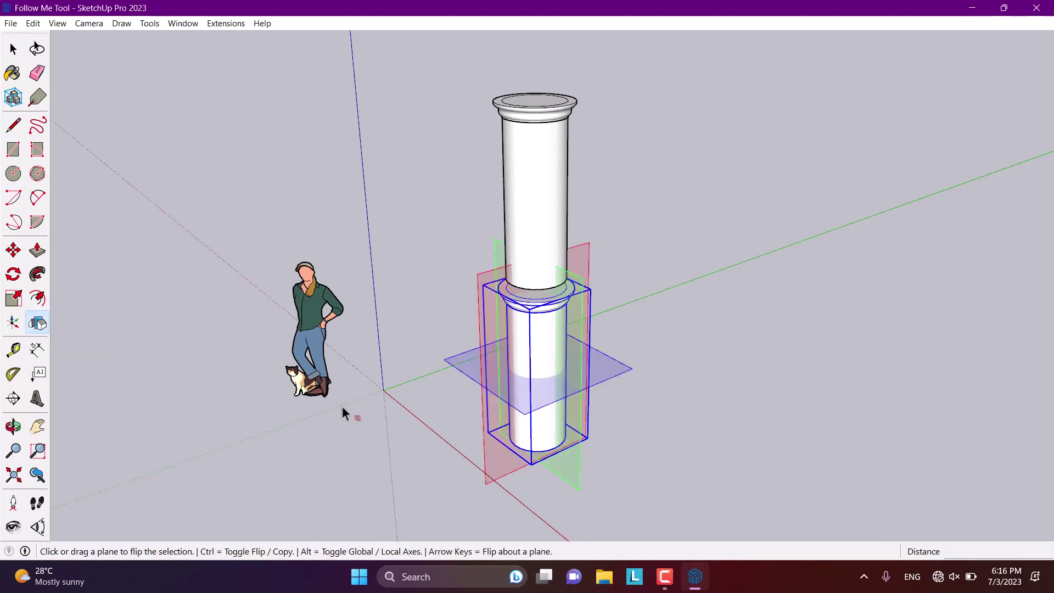
middle_drag(338, 409, 405, 406)
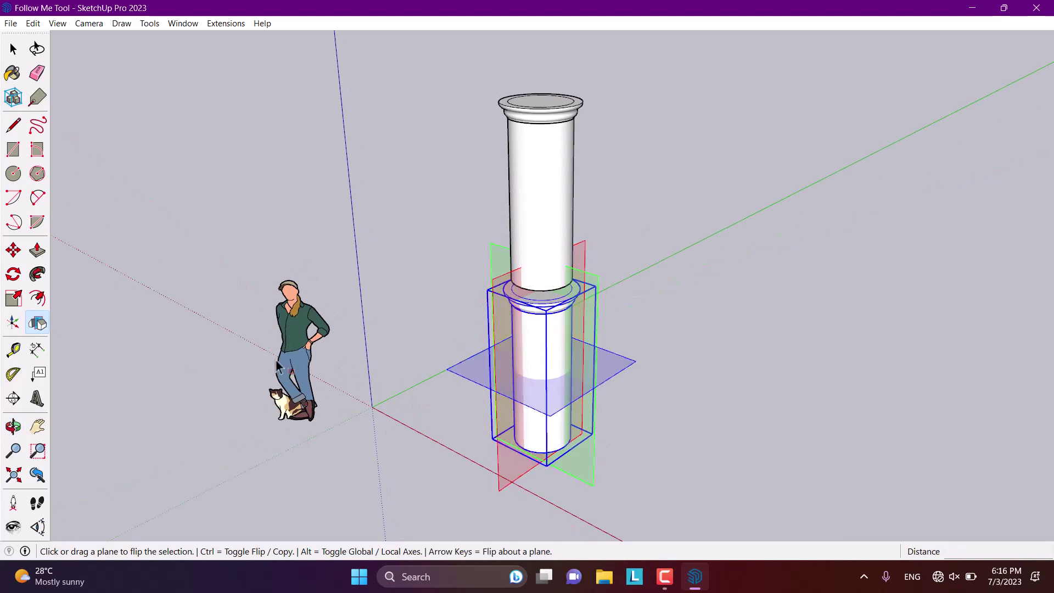
click(628, 367)
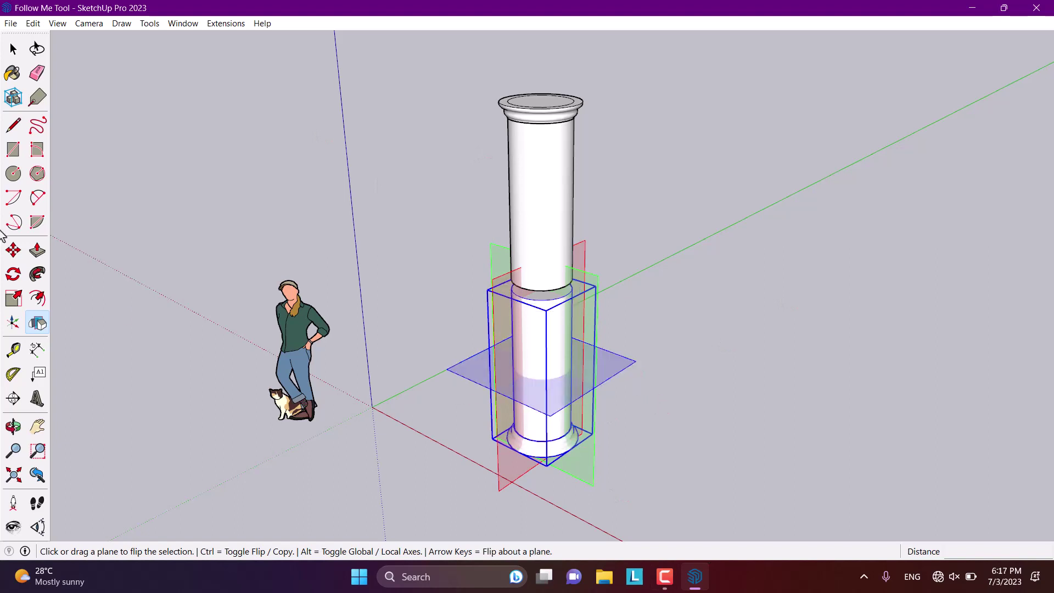
- Move the flipped lower copy vertically so its top meets the base of the upper column half
click(14, 251)
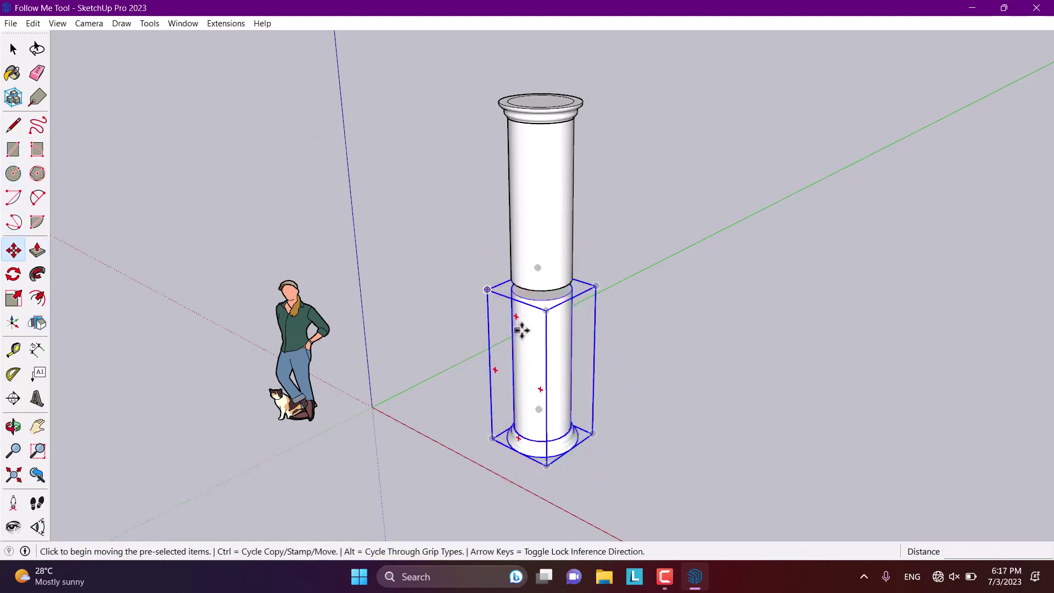
click(512, 294)
click(512, 283)
middle_drag(512, 283, 365, 219)
key(space)
- Select both column halves and combine them into one group
scroll(456, 249, down, 5)
middle_drag(659, 330, 745, 374)
click(650, 267)
click(533, 384)
middle_drag(629, 381, 669, 245)
click(643, 351)
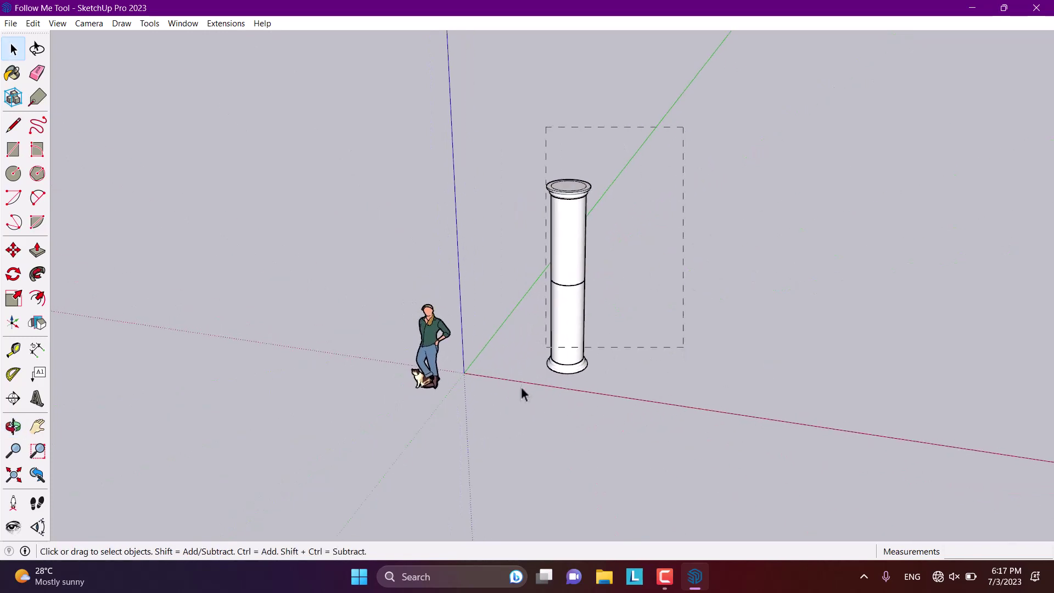
click(565, 319)
scroll(566, 319, up, 3)
right_click(567, 314)
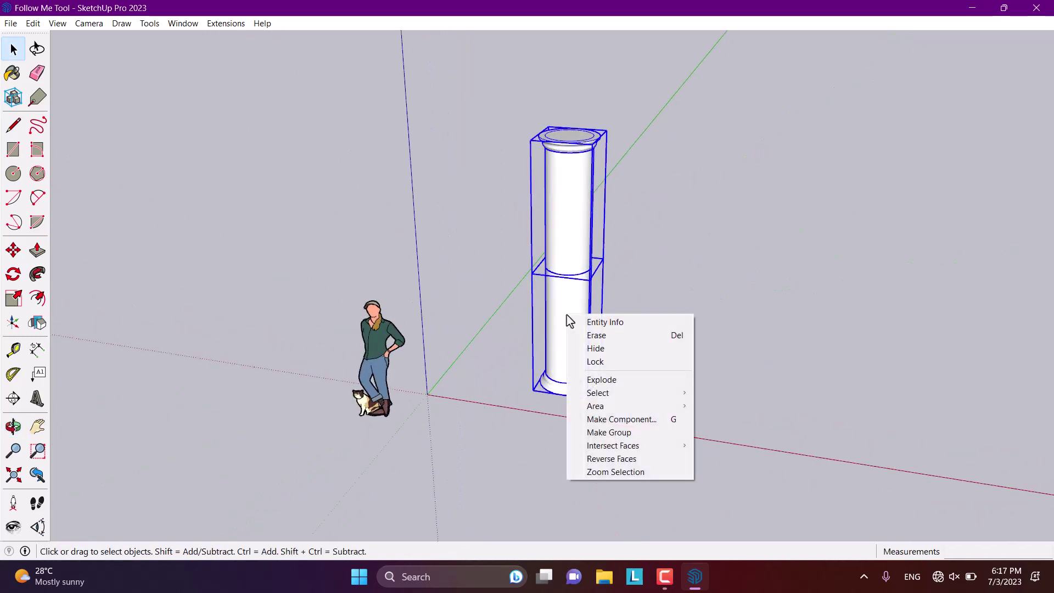
click(626, 433)
- Move the complete column group by its bottom corner onto the axes origin and deselect it
scroll(549, 412, up, 2)
key(m)
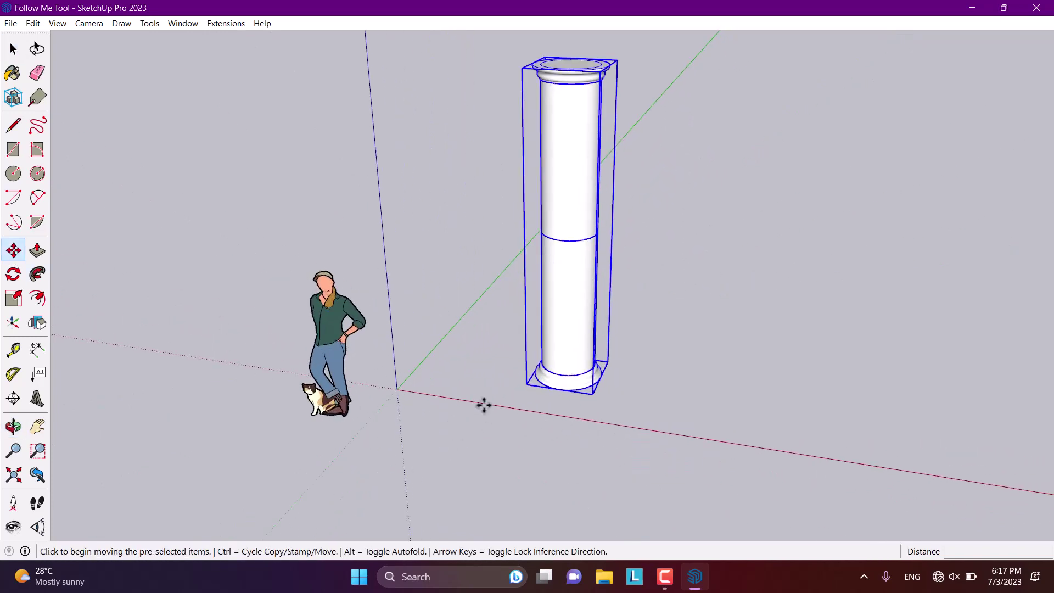
click(522, 384)
click(397, 387)
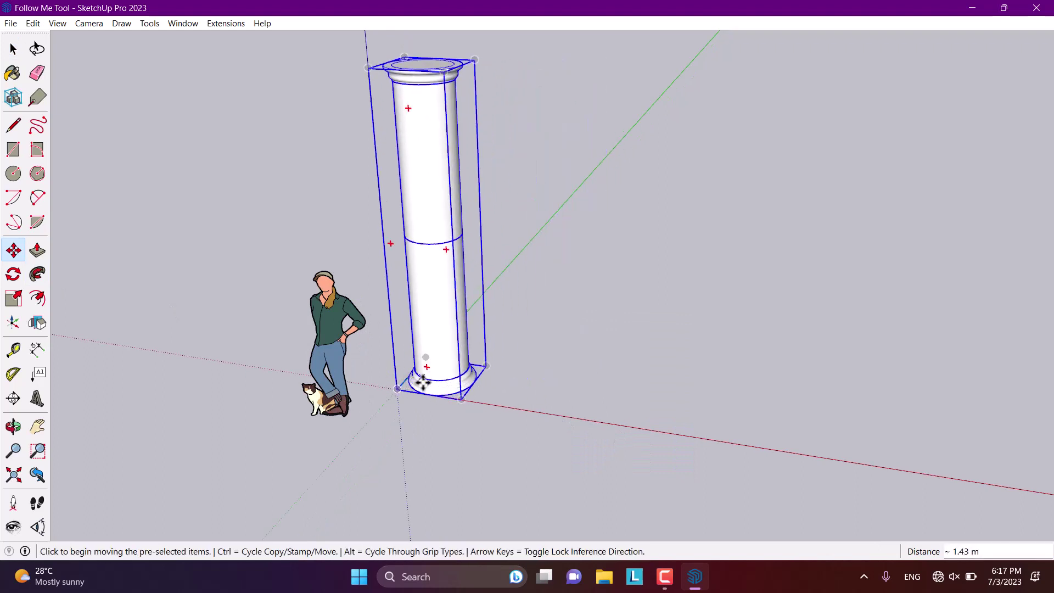
scroll(420, 401, down, 3)
key(space)
click(421, 426)
drag(509, 403, 411, 370)
key(space)
- Draw a rectangle about 4.73 m by 9.60 m on the ground beside the column
scroll(377, 365, up, 3)
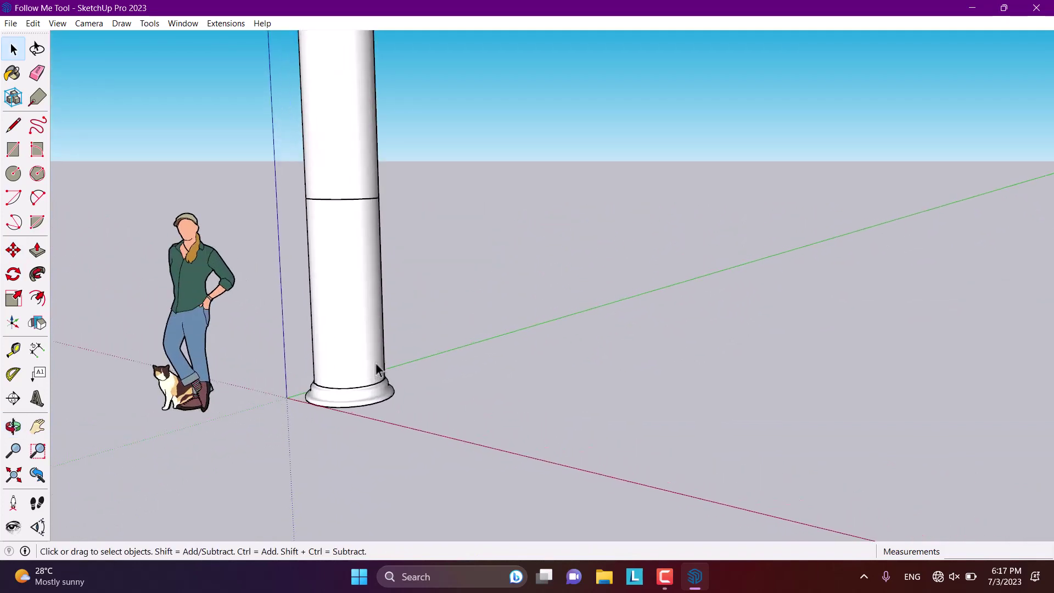
scroll(401, 427, down, 2)
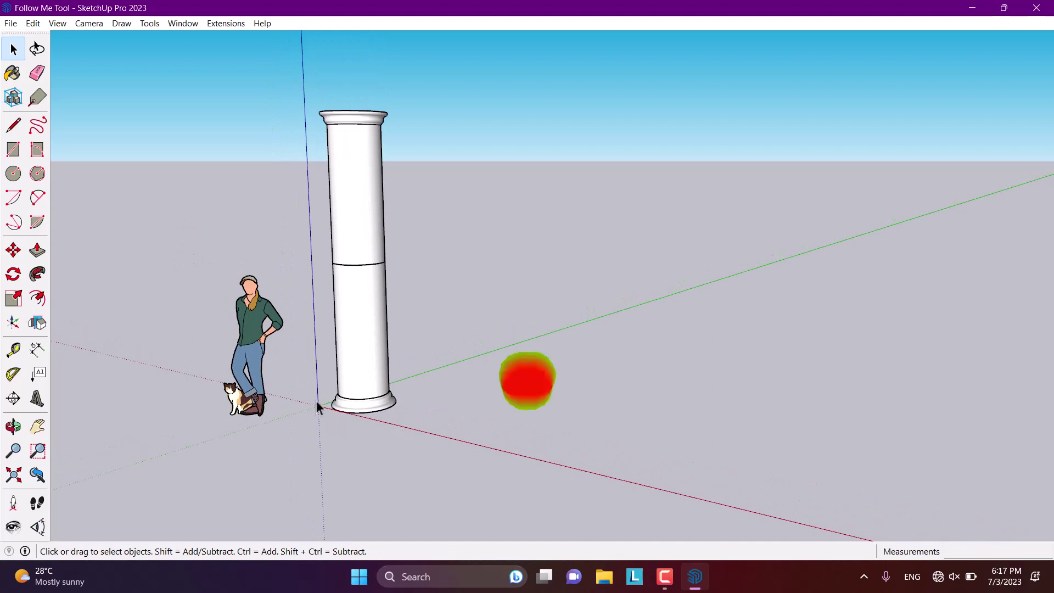
key(r)
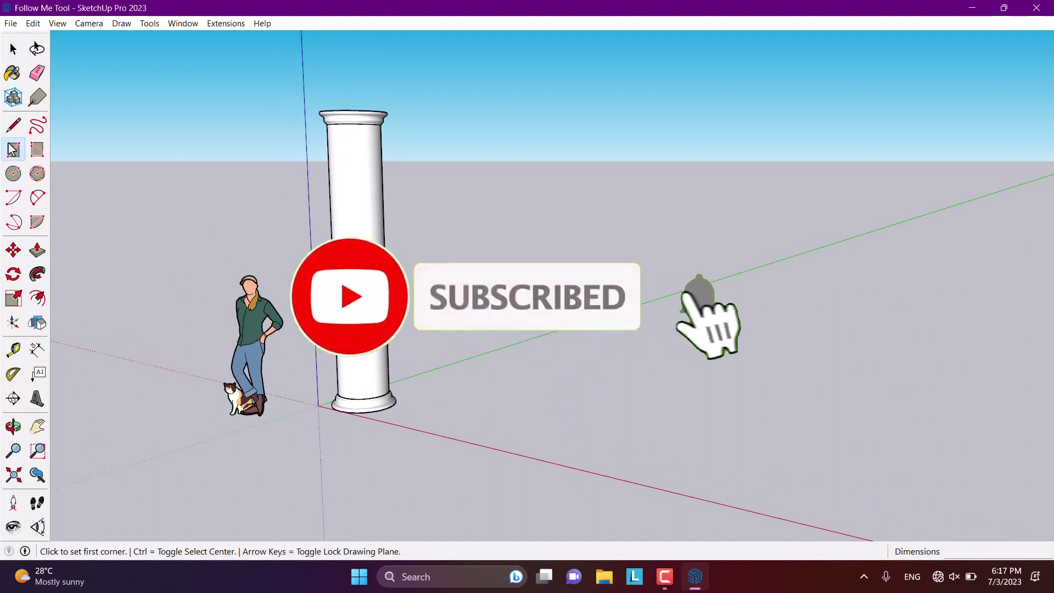
click(629, 426)
click(993, 309)
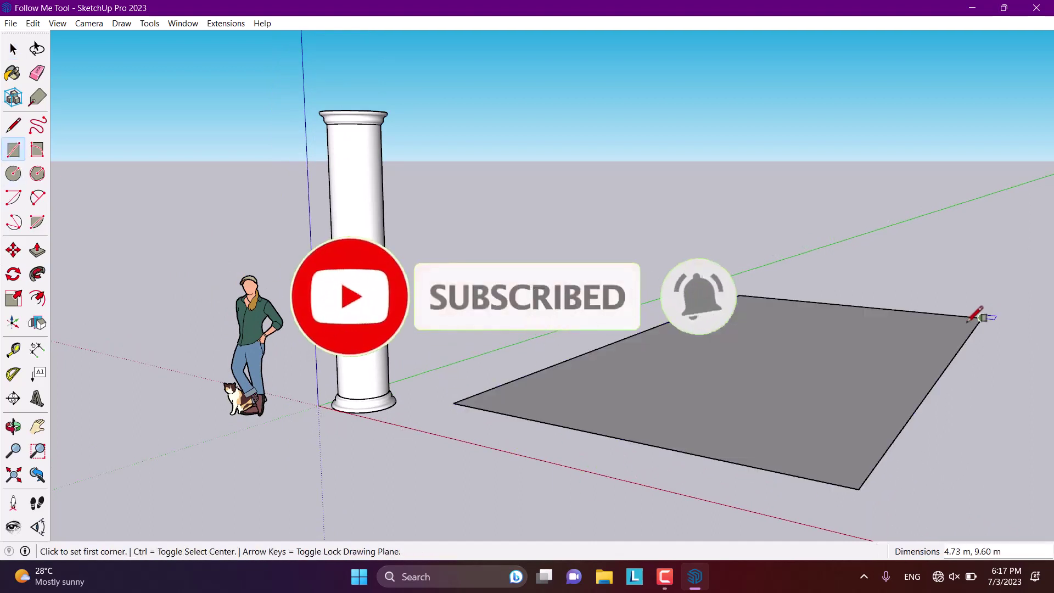
scroll(419, 395, down, 2)
middle_drag(419, 395, 555, 445)
key(space)
scroll(556, 442, up, 3)
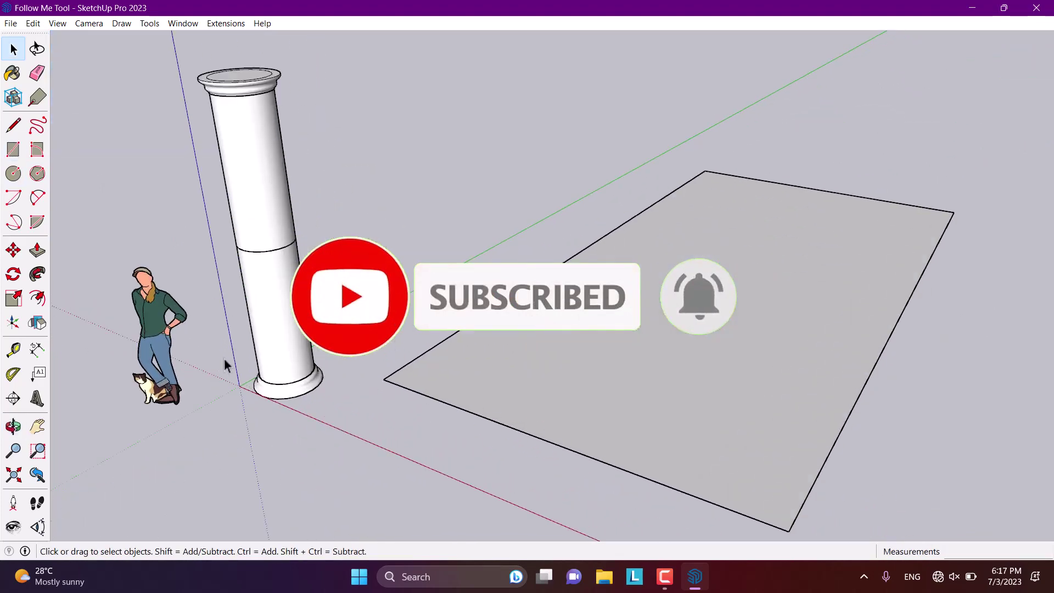
- Offset the ground rectangle's outline slightly inward and pull the narrow border up to form four walls
click(39, 299)
click(442, 400)
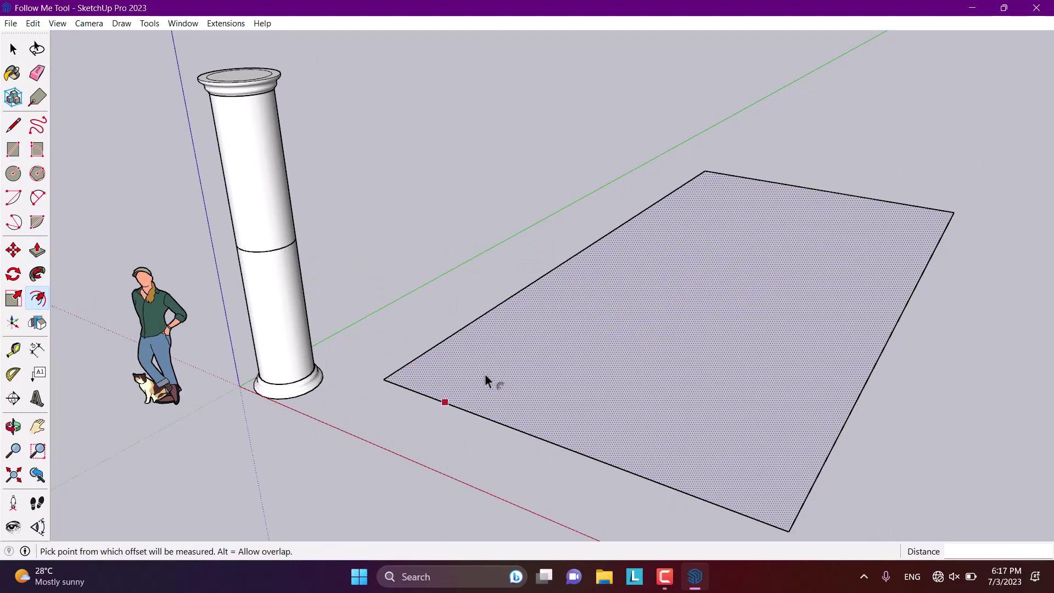
click(435, 396)
click(37, 250)
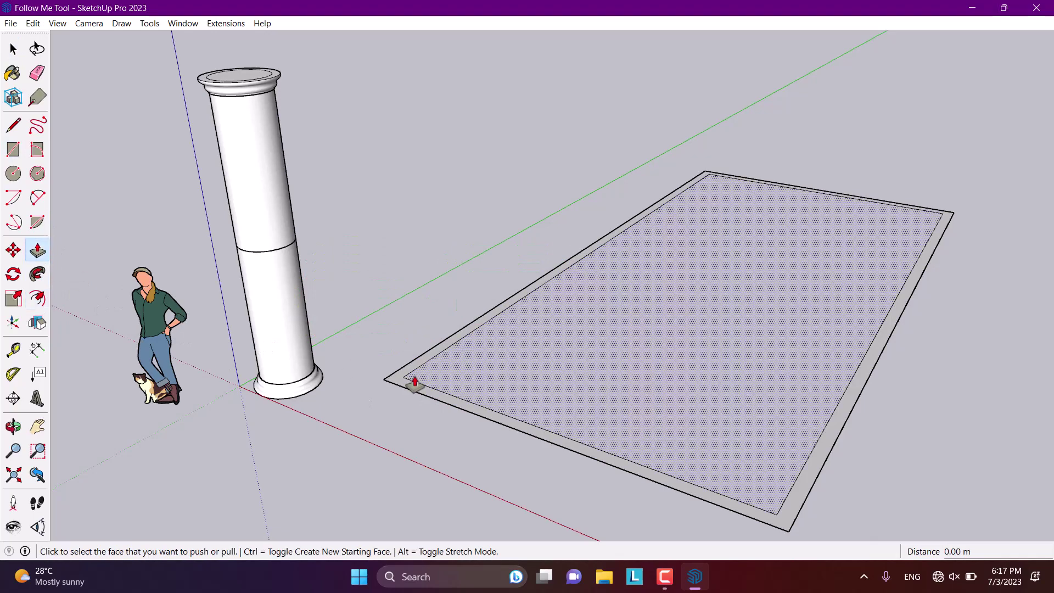
click(396, 383)
middle_drag(322, 212, 438, 275)
- Select all the connected walls and floor and make them a group
key(space)
triple_click(439, 242)
right_click(438, 242)
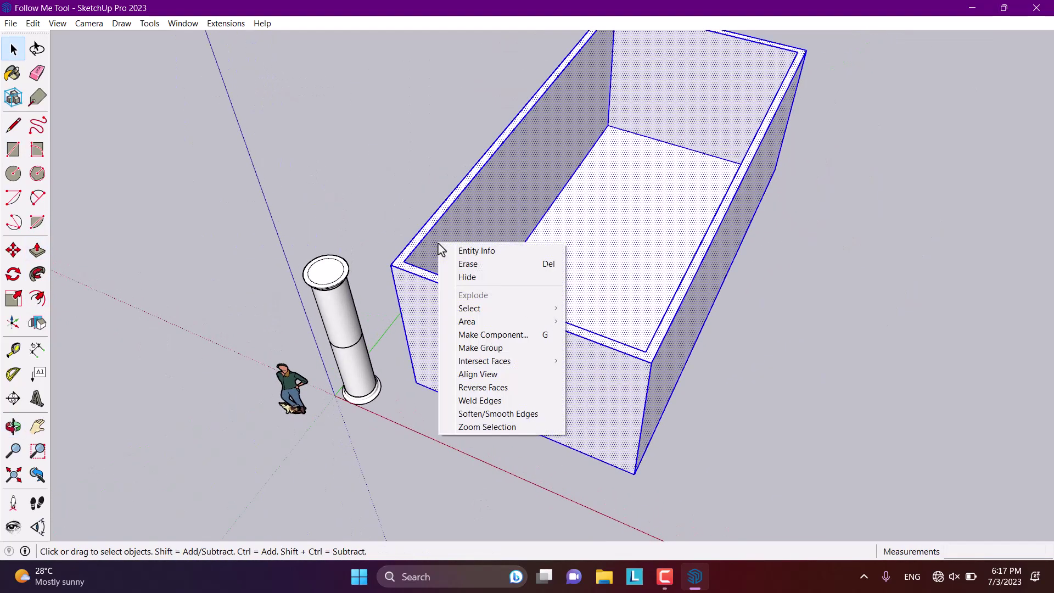
click(493, 348)
- Draw a rectangle between opposite inner top corners of the walls and remove its face, keeping only the outline
middle_drag(557, 319, 527, 271)
scroll(533, 274, up, 5)
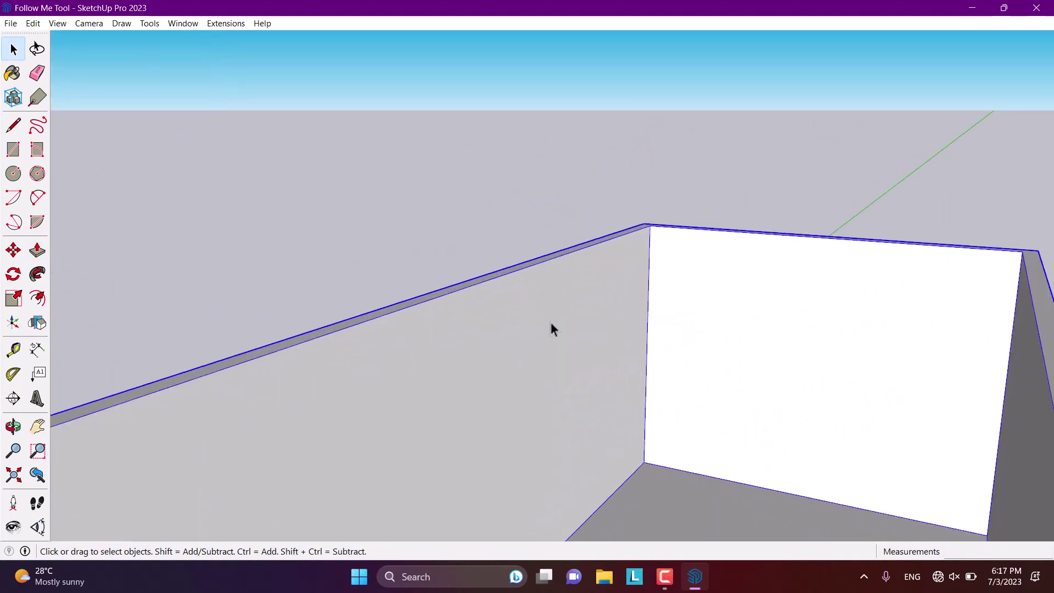
middle_drag(558, 325, 565, 292)
scroll(617, 259, down, 4)
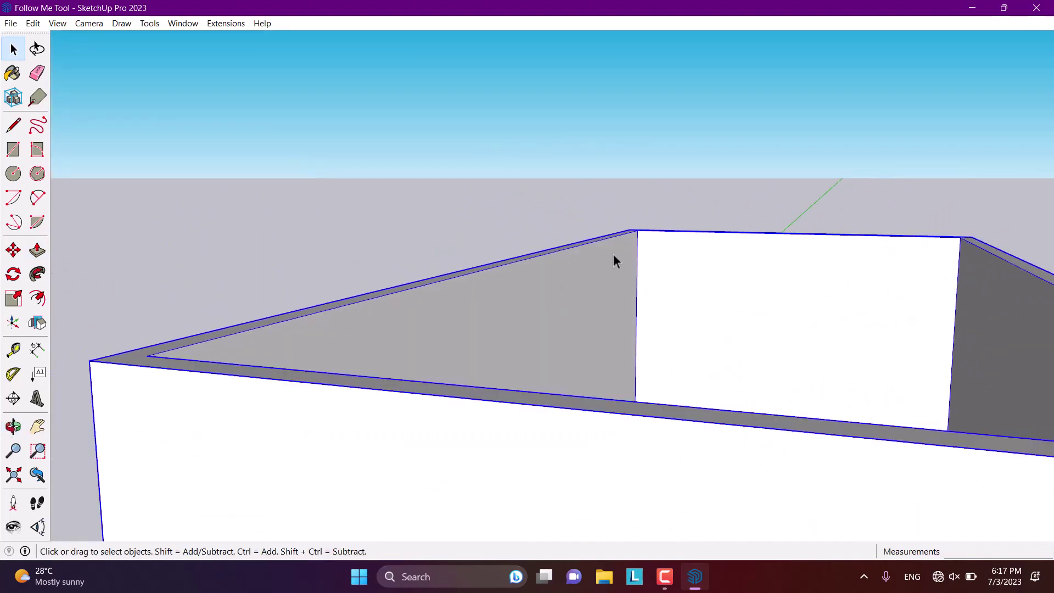
scroll(619, 253, down, 5)
middle_drag(619, 253, 103, 190)
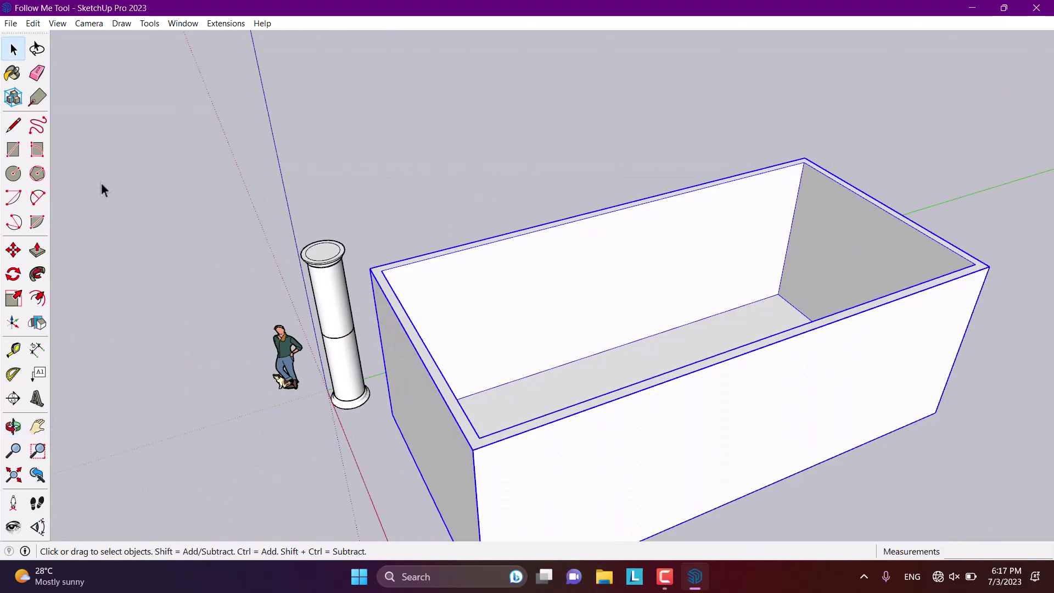
click(390, 269)
click(976, 263)
key(space)
key(ctrl+z)
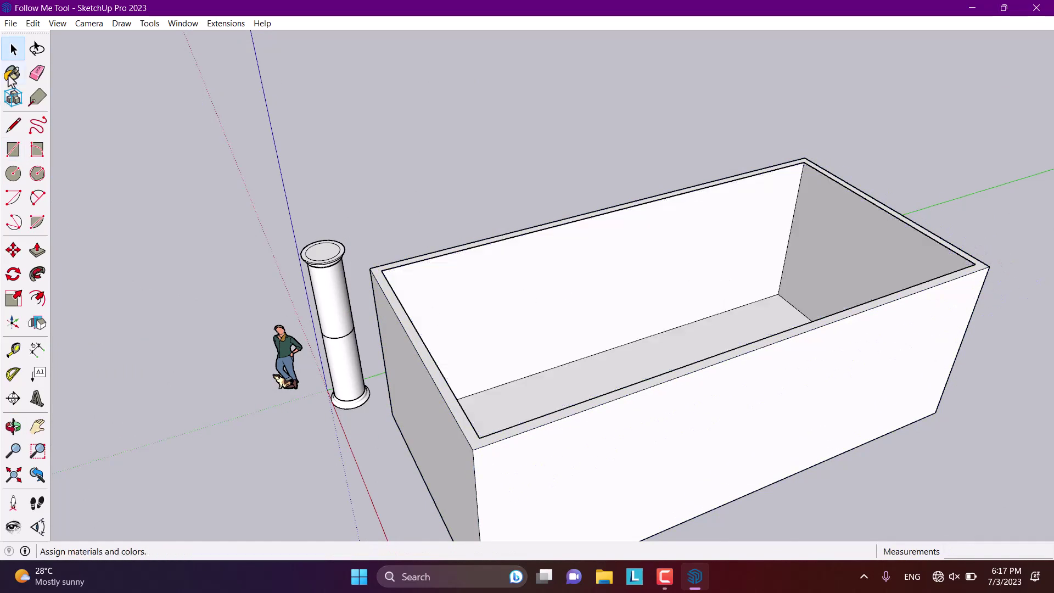
- Draw a small upright rectangular face hanging from the inner top edge of the long wall, perpendicular to it
click(13, 125)
middle_drag(851, 374, 626, 222)
scroll(630, 174, up, 4)
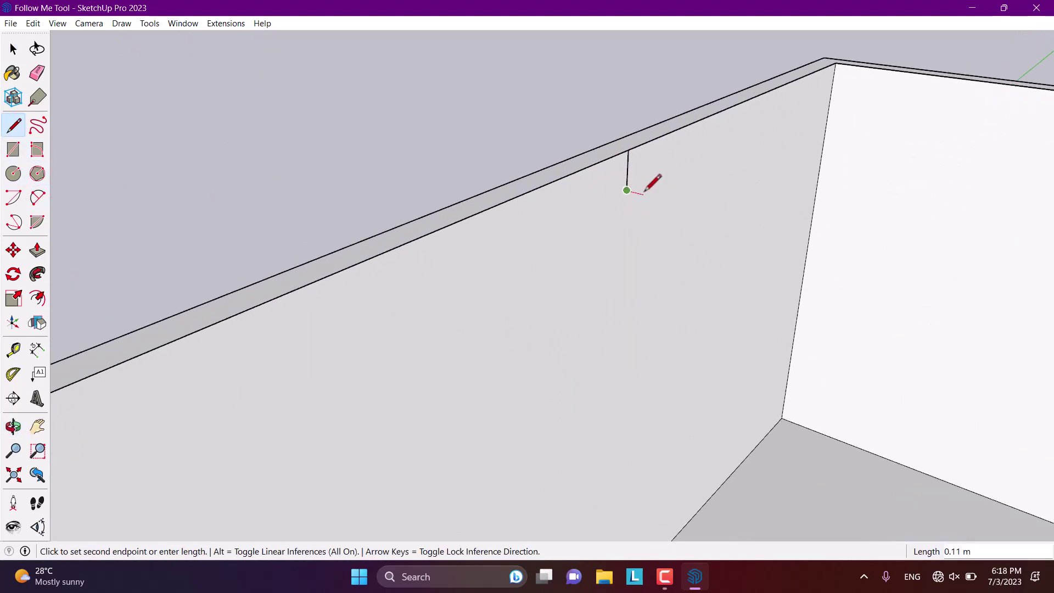
click(629, 150)
scroll(647, 146, up, 4)
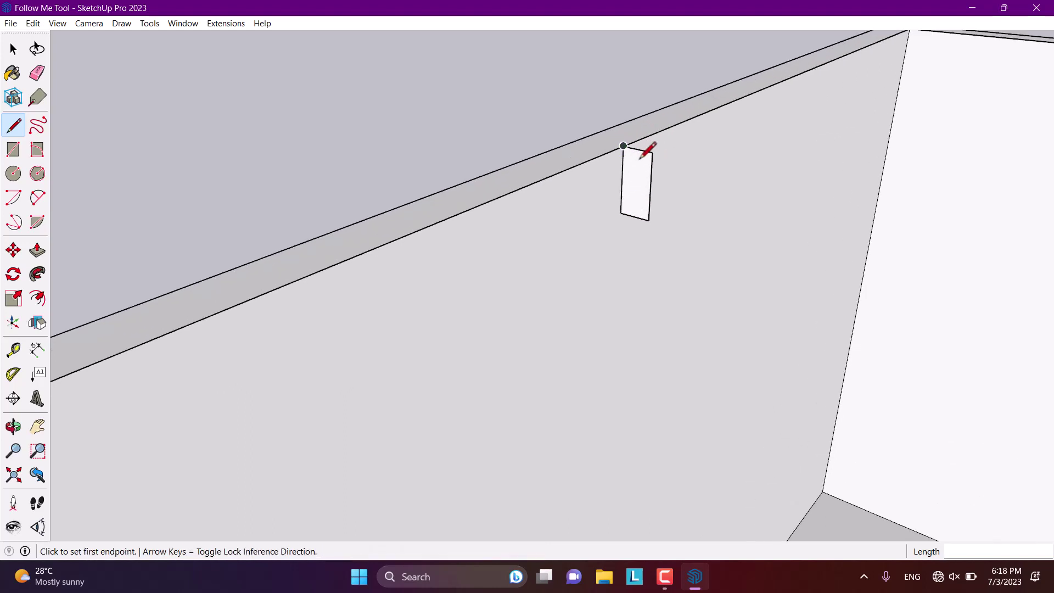
middle_drag(657, 165, 675, 137)
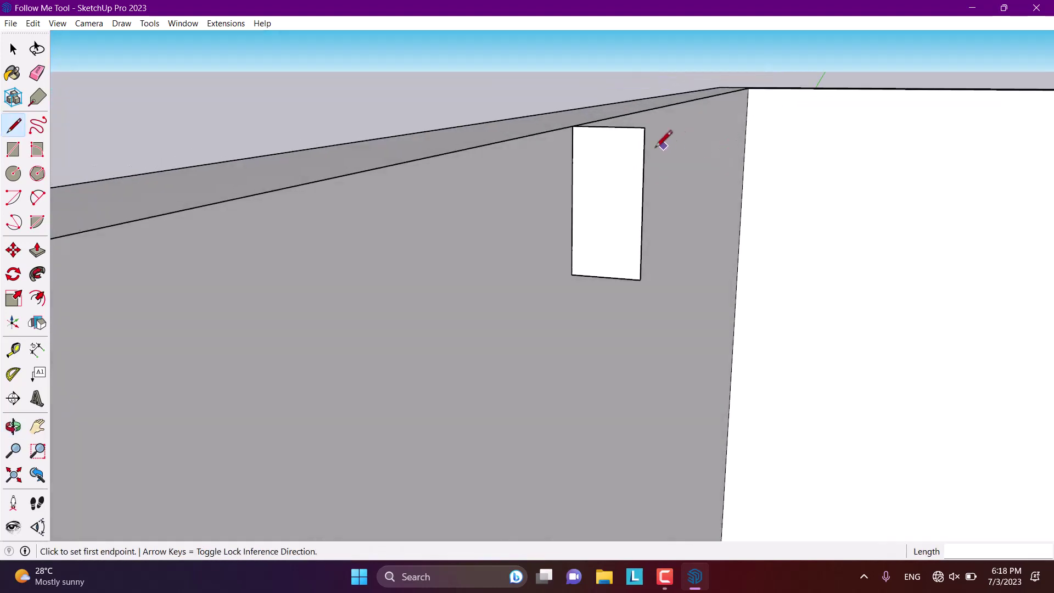
- Draw an angled, stepped moulding outline across the small rectangle and erase the waste edges on its room side
click(635, 158)
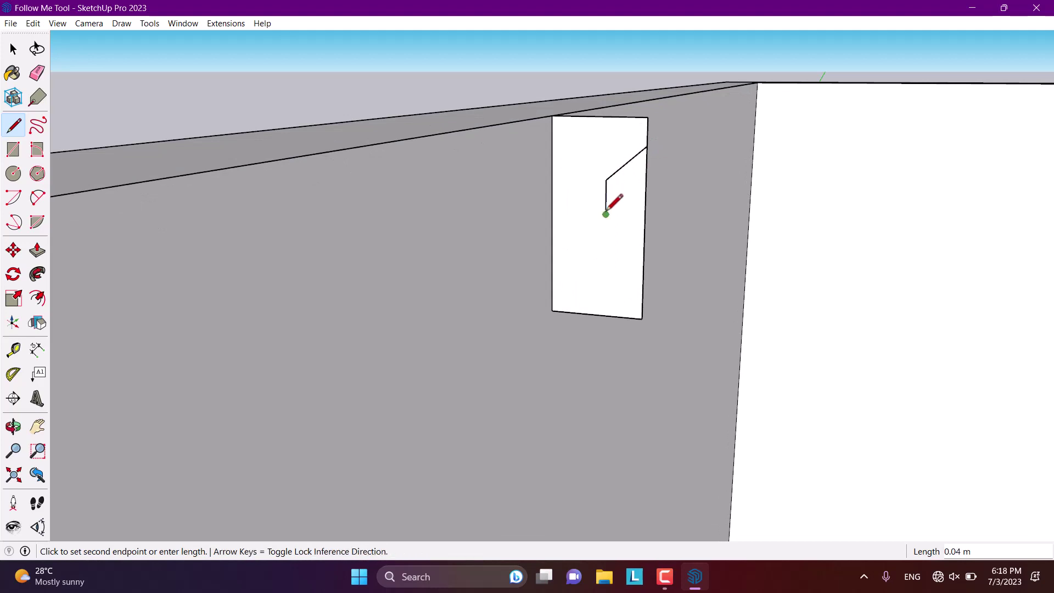
scroll(616, 231, up, 2)
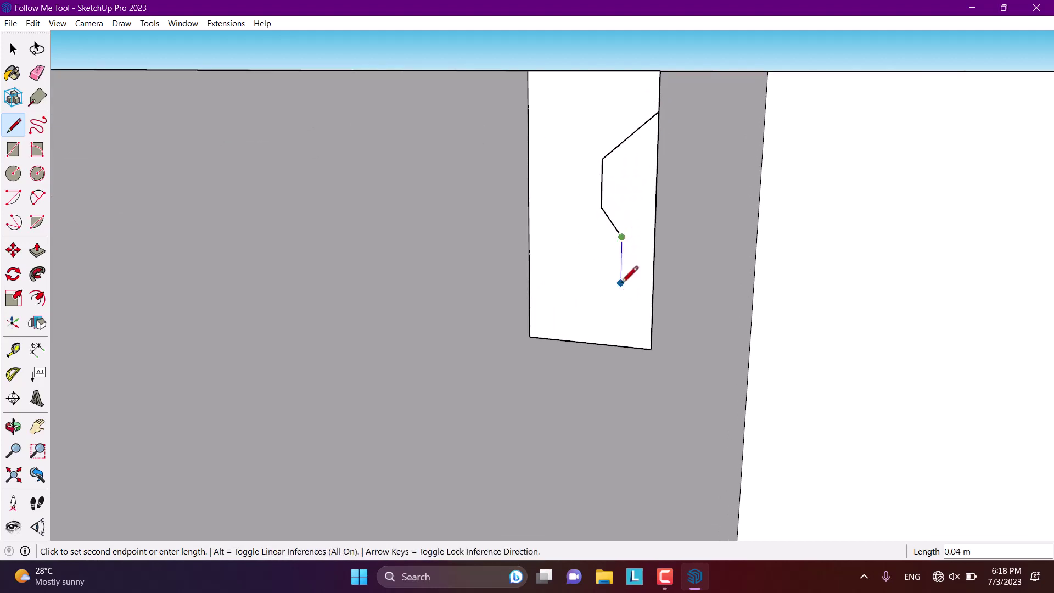
click(564, 339)
middle_drag(631, 295, 677, 299)
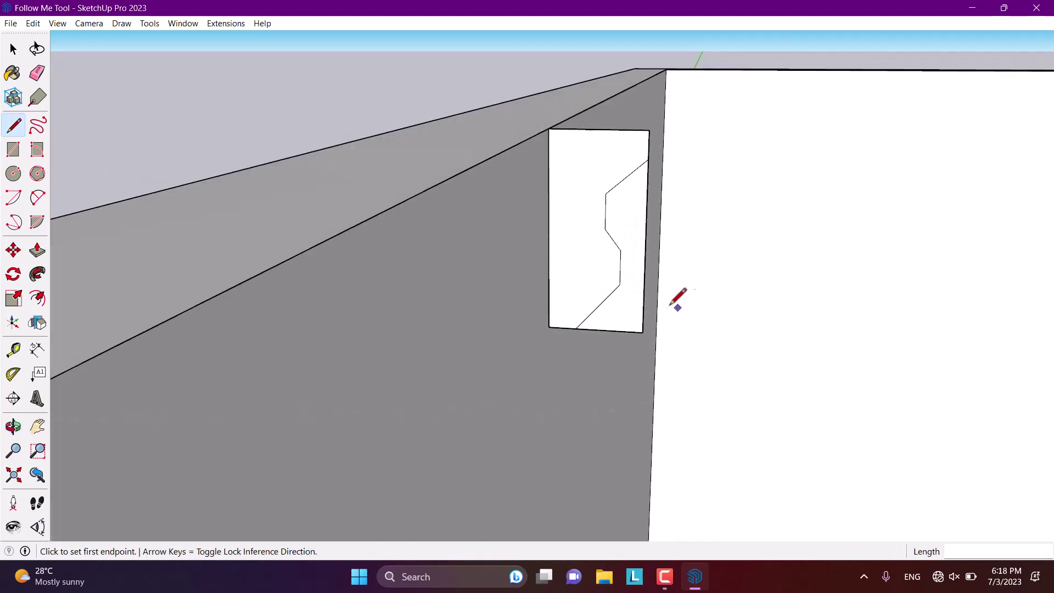
click(39, 76)
drag(640, 331, 620, 330)
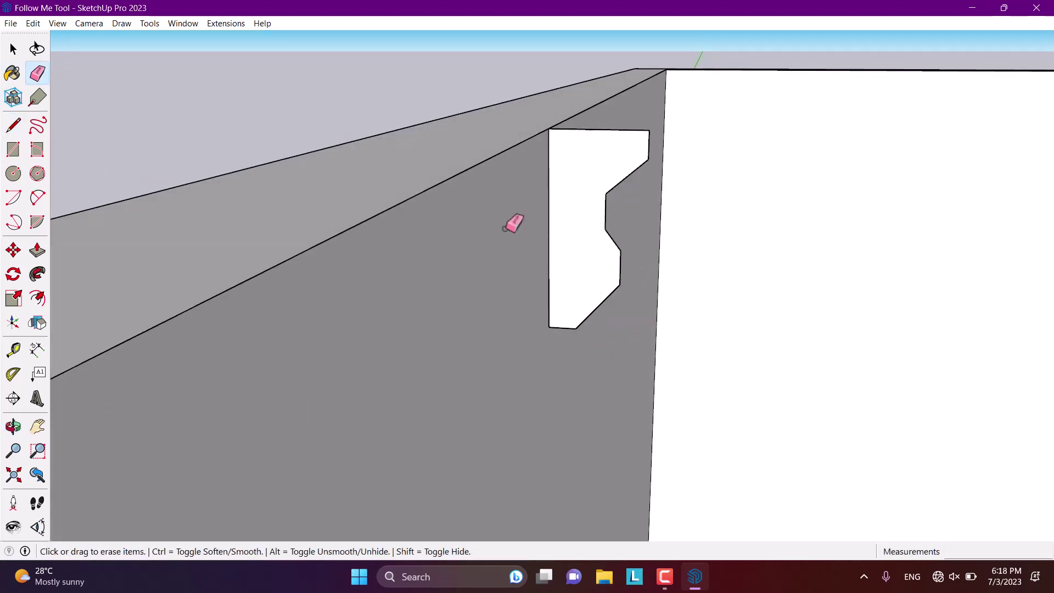
- Select the inner top outline as the path without the profile face, and sweep the moulding profile along it with Follow Me
triple_click(463, 183)
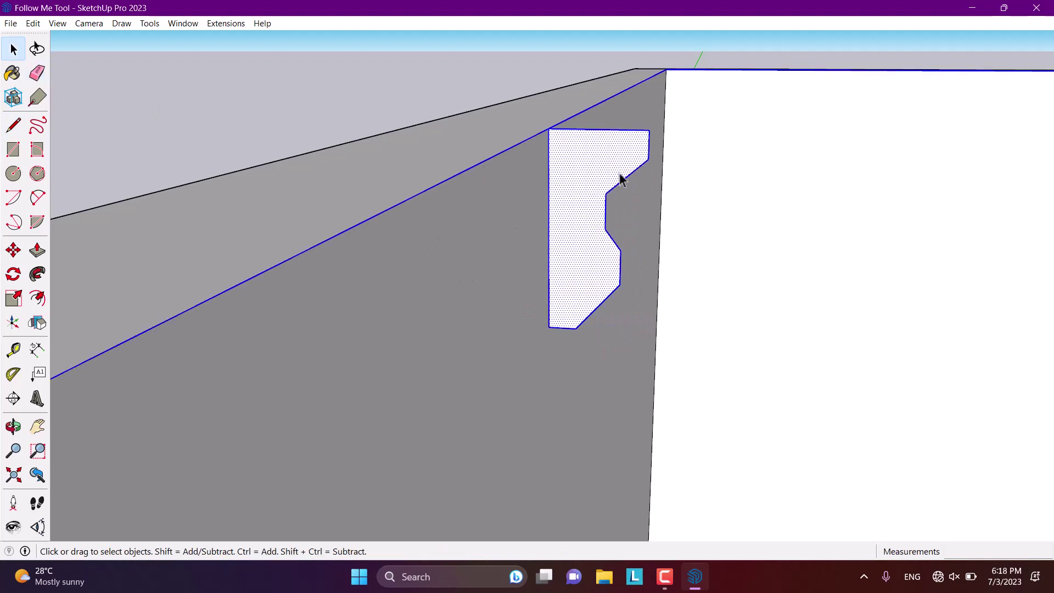
shift+click(571, 185)
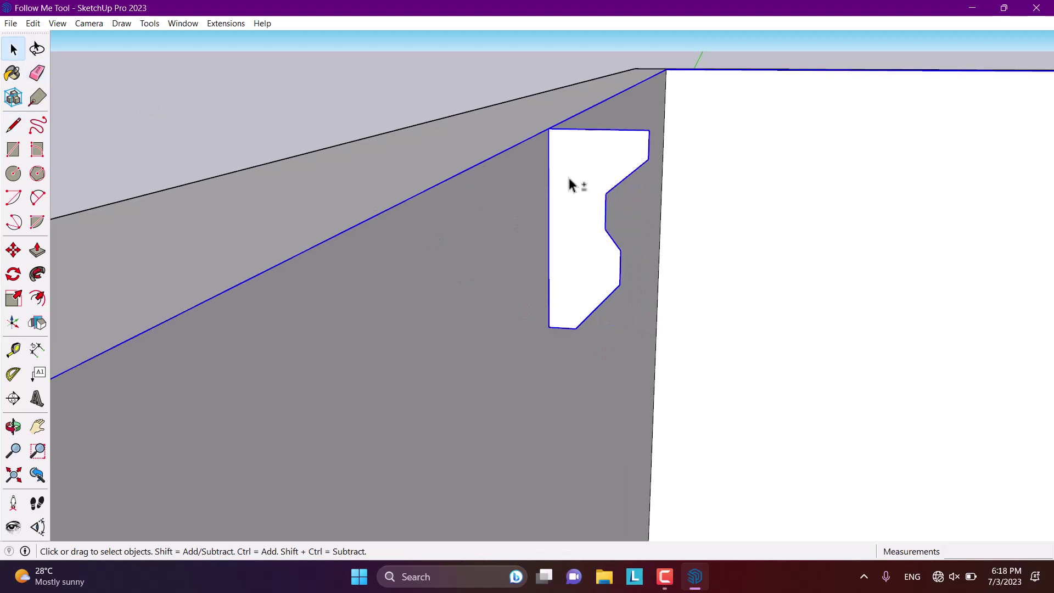
click(37, 277)
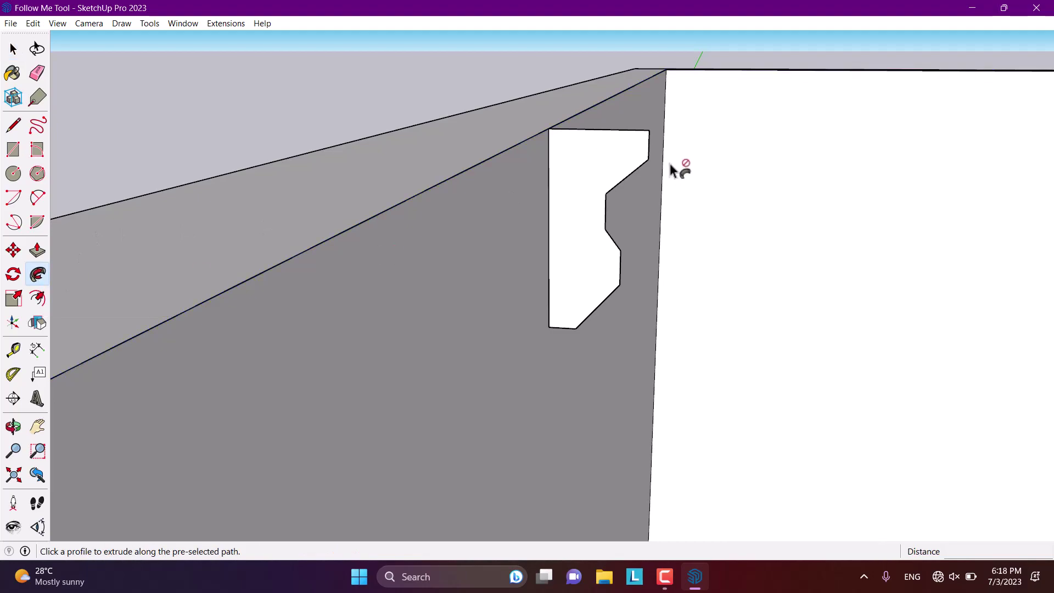
click(574, 165)
scroll(574, 164, down, 6)
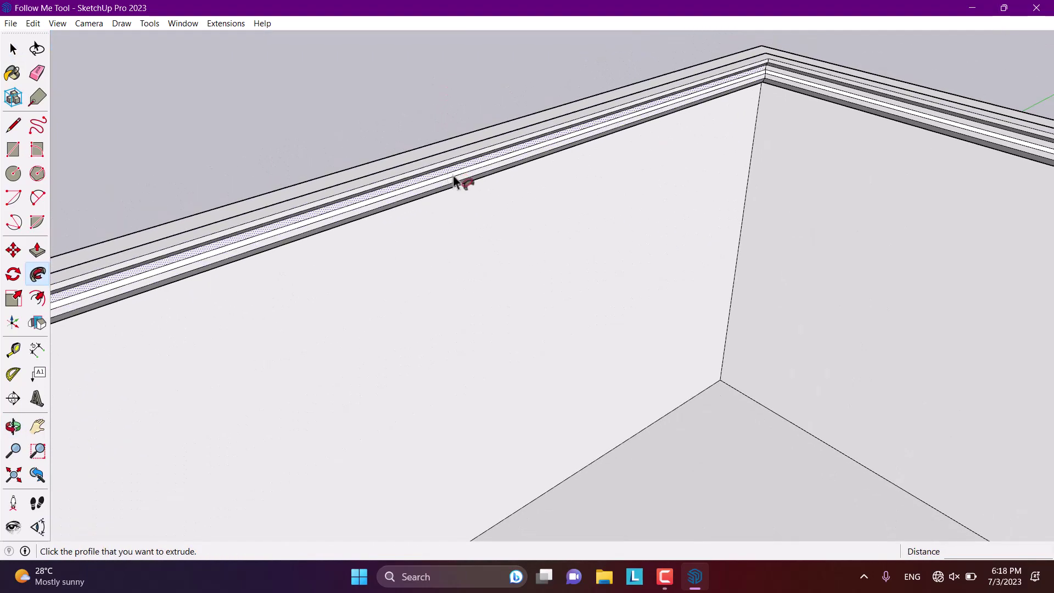
middle_drag(466, 182, 909, 112)
scroll(785, 79, up, 5)
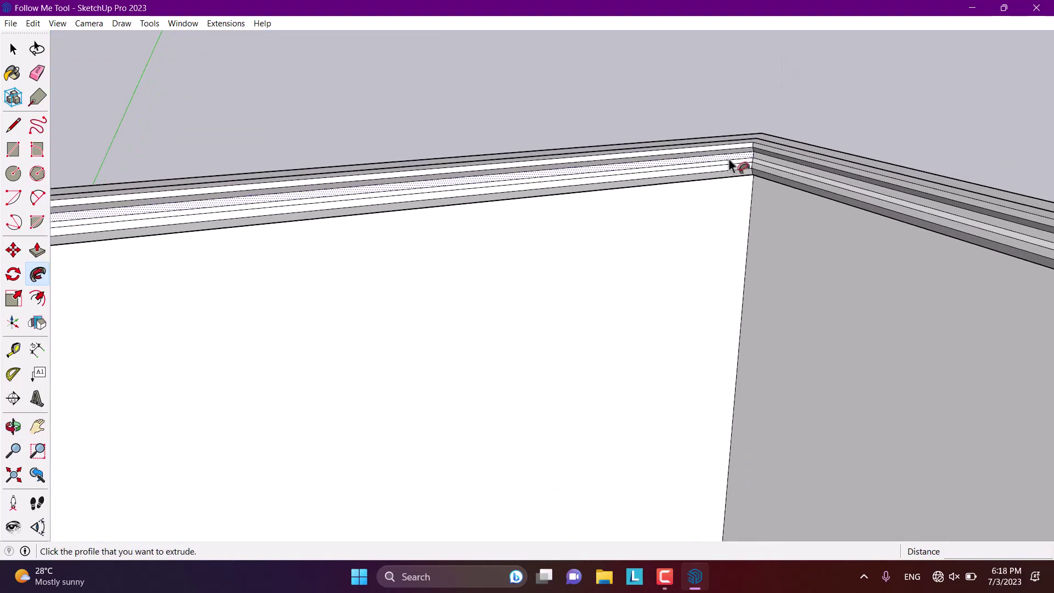
key(space)
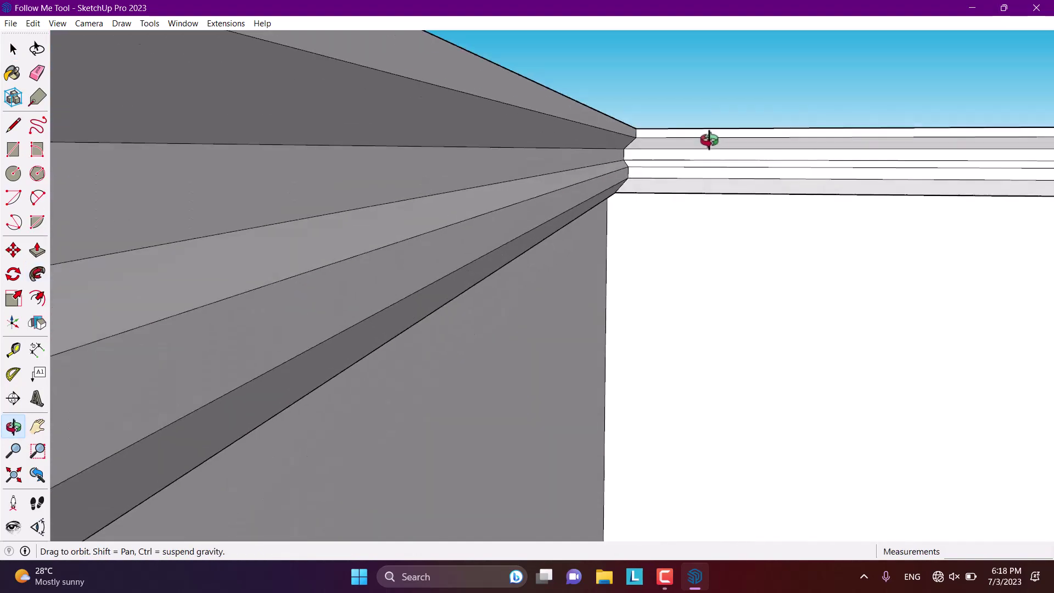
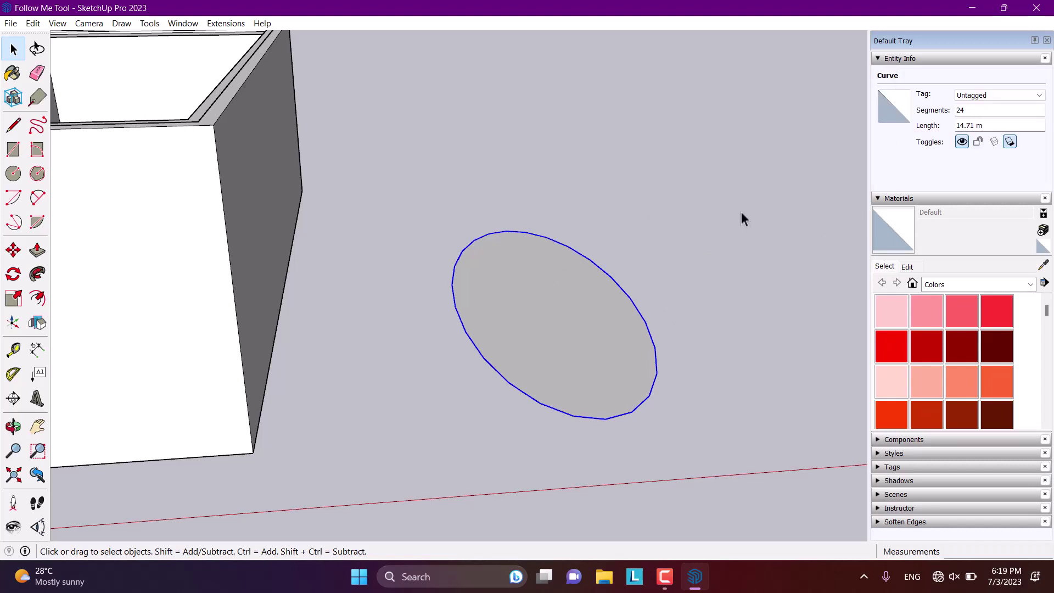
- Delete the face inside the large circle beside the room, keeping only its outline
click(610, 299)
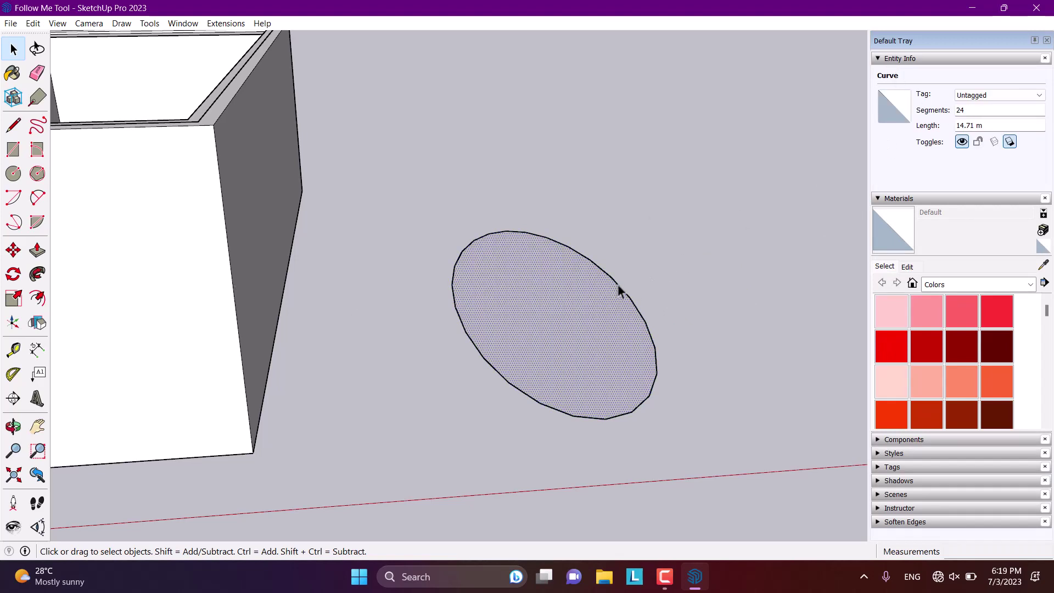
click(626, 313)
key(Delete)
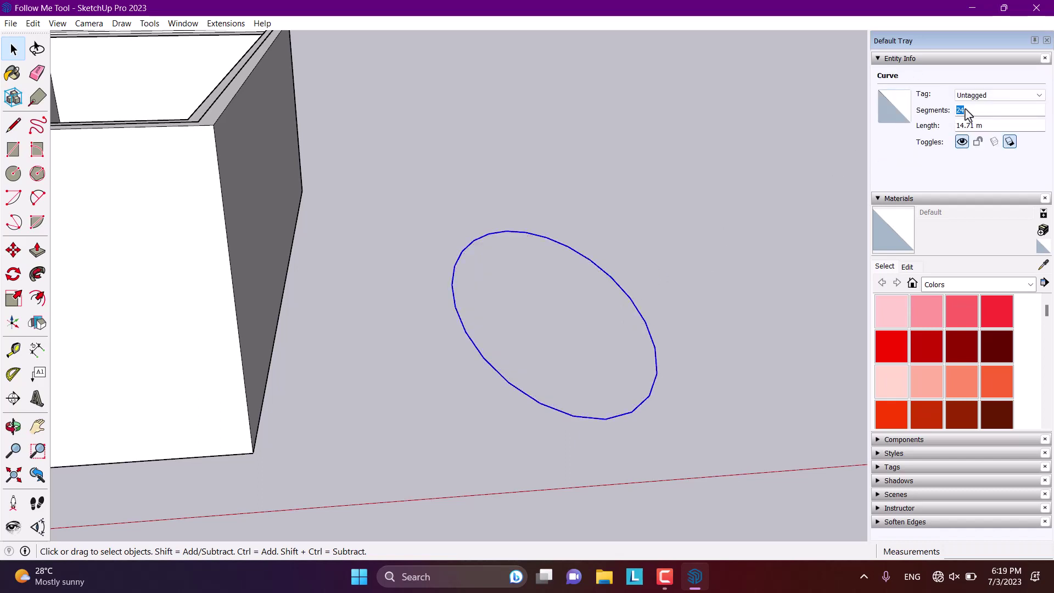
click(819, 183)
- Set the segments of the 1.32 m radius circle beside the room to 50
middle_drag(819, 182, 513, 271)
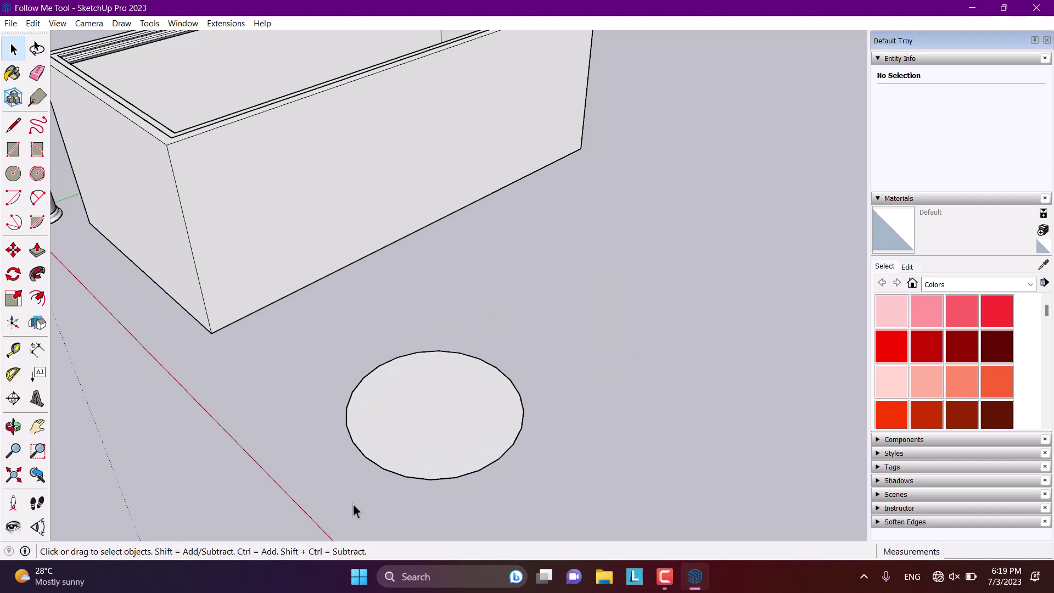
scroll(349, 472, up, 3)
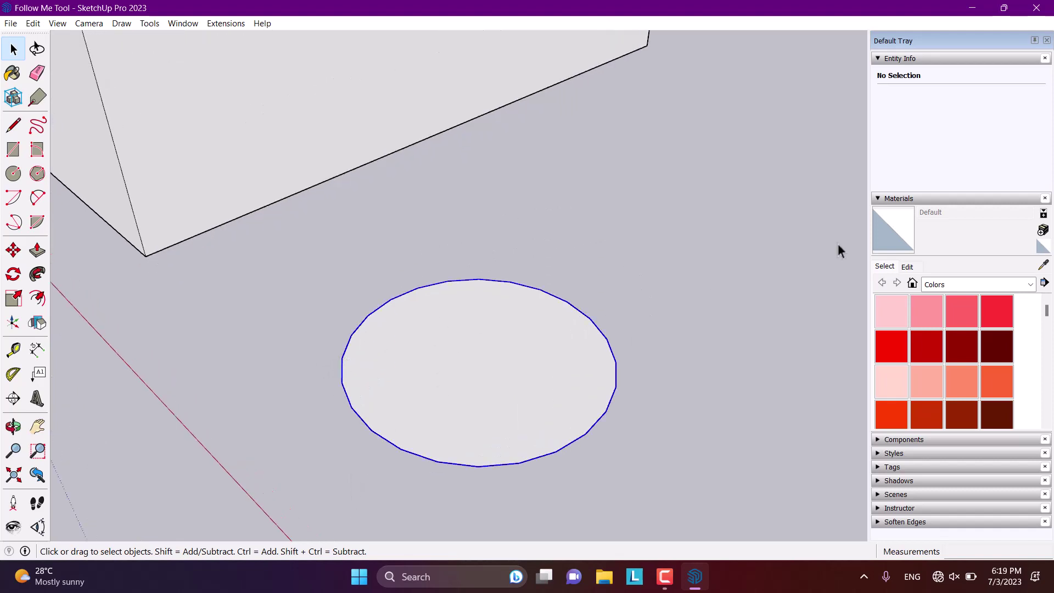
text(50)
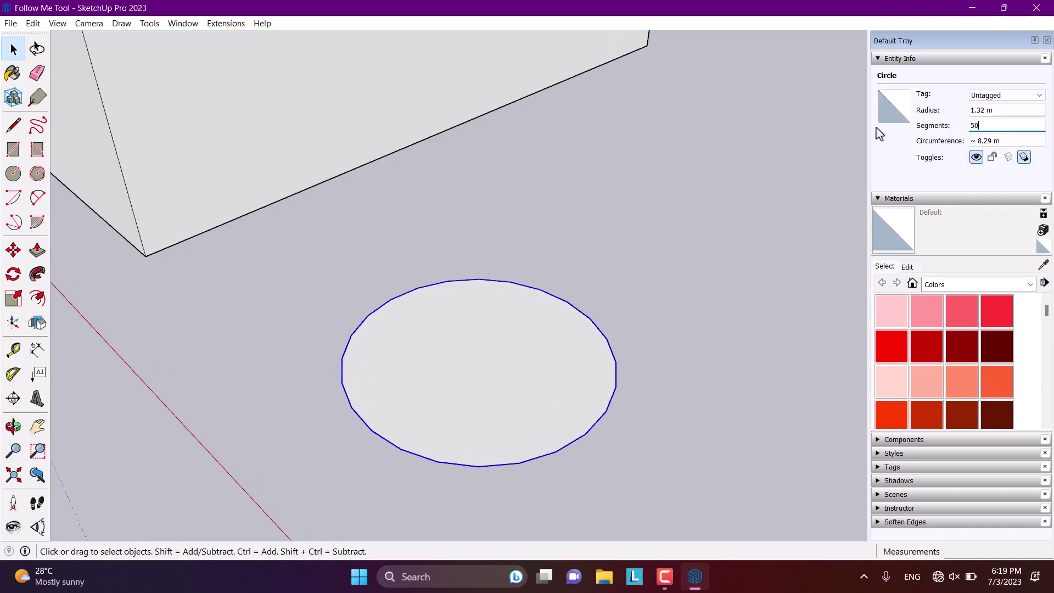
key(Return)
- Draw a small upright rectangular face hanging outward from the circle's edge as the base for the profile
mouse_move(592, 315)
middle_down()
mouse_move(430, 379)
mouse_move(330, 368)
middle_up()
key(l)
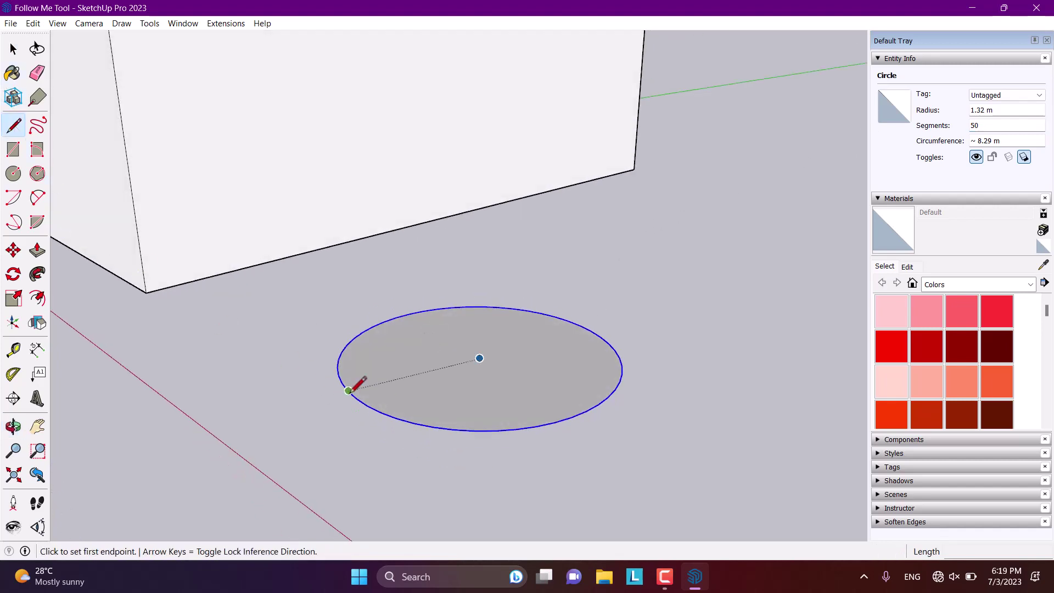
click(348, 390)
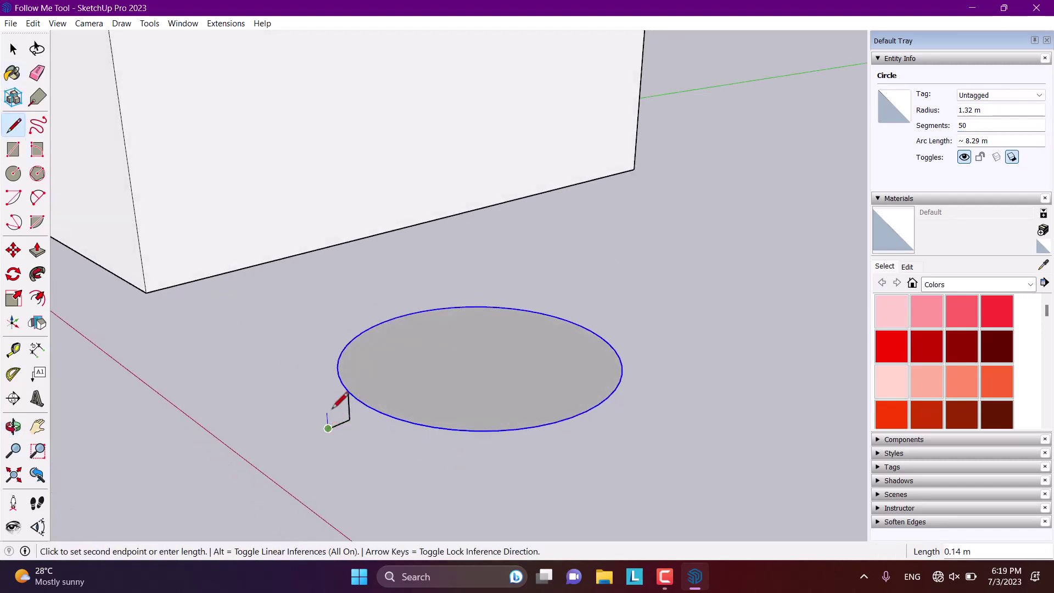
click(335, 391)
- Draw a sloped line from the rectangle's outer edge, followed by a short vertical and a short horizontal line across its face
middle_drag(336, 388, 302, 325)
scroll(302, 325, up, 3)
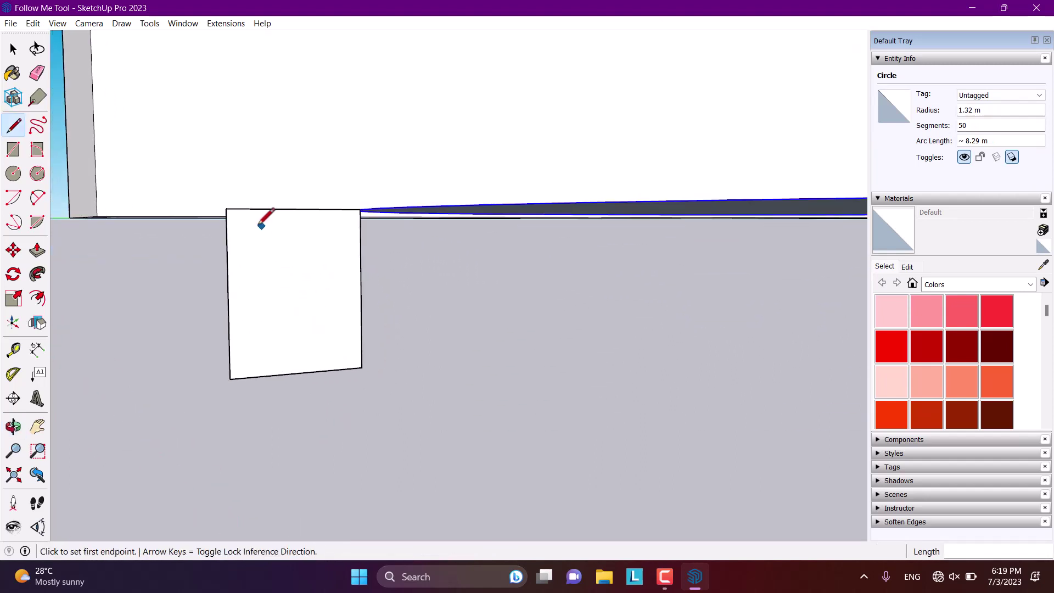
click(228, 235)
click(270, 256)
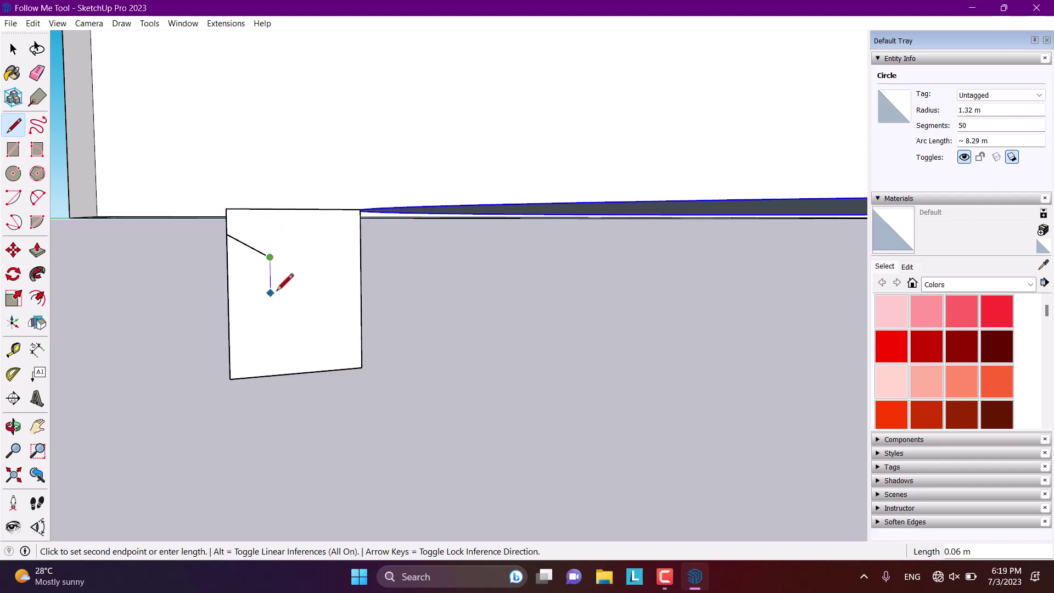
click(271, 293)
click(300, 292)
key(space)
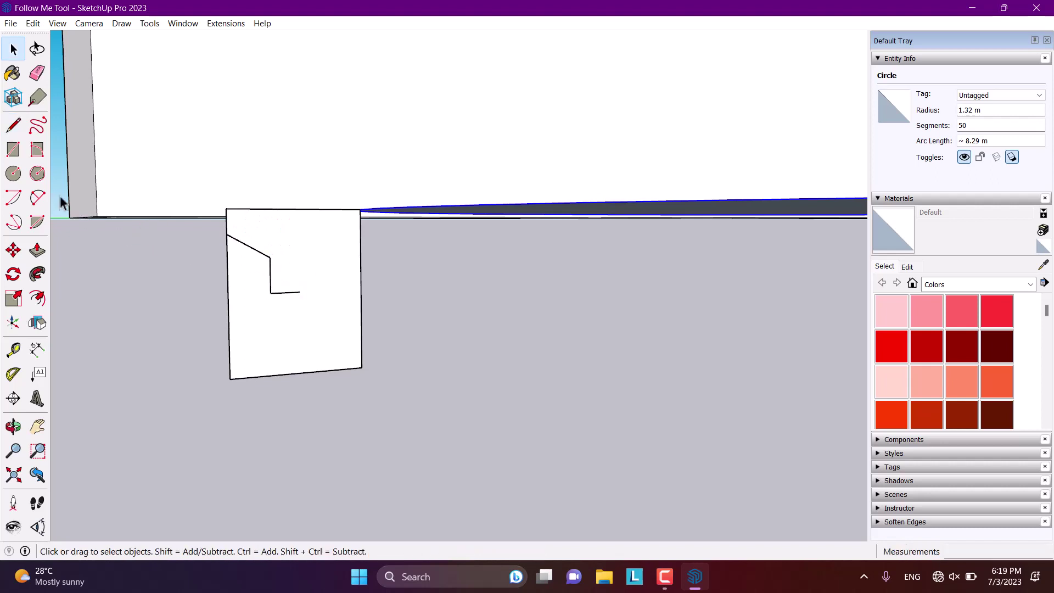
- Continue the profile outline with an arc down to the rectangle's bottom edge and delete the waste on its outer side
click(36, 199)
scroll(323, 324, up, 1)
click(297, 287)
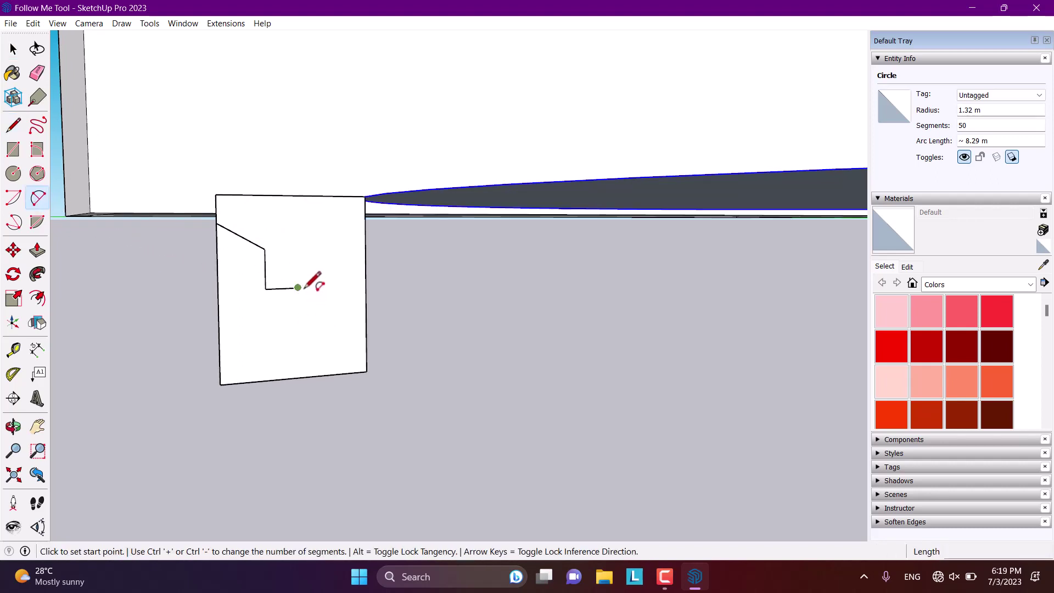
click(349, 371)
key(space)
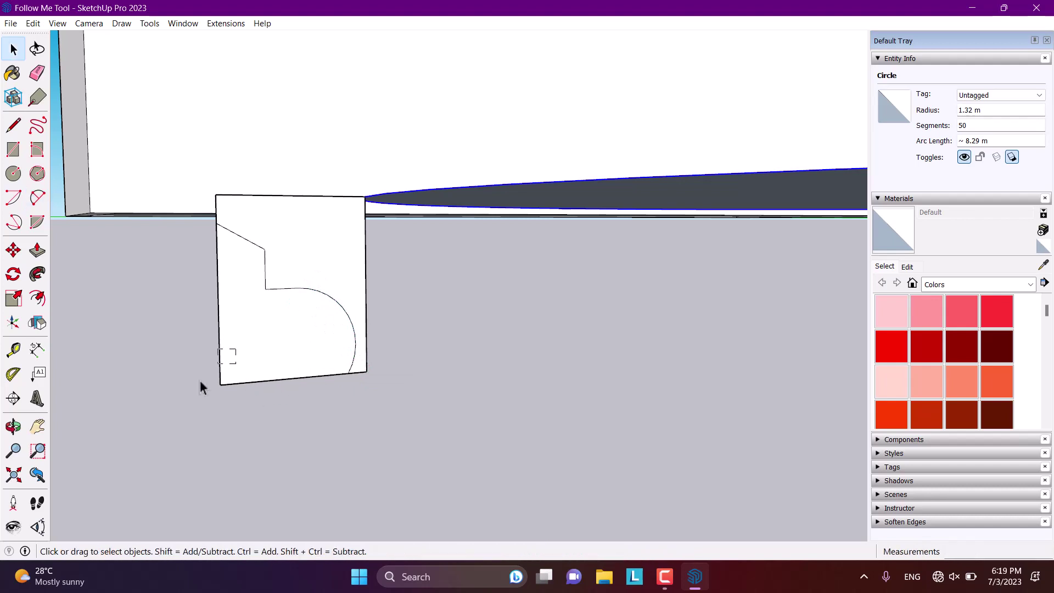
click(258, 378)
key(Delete)
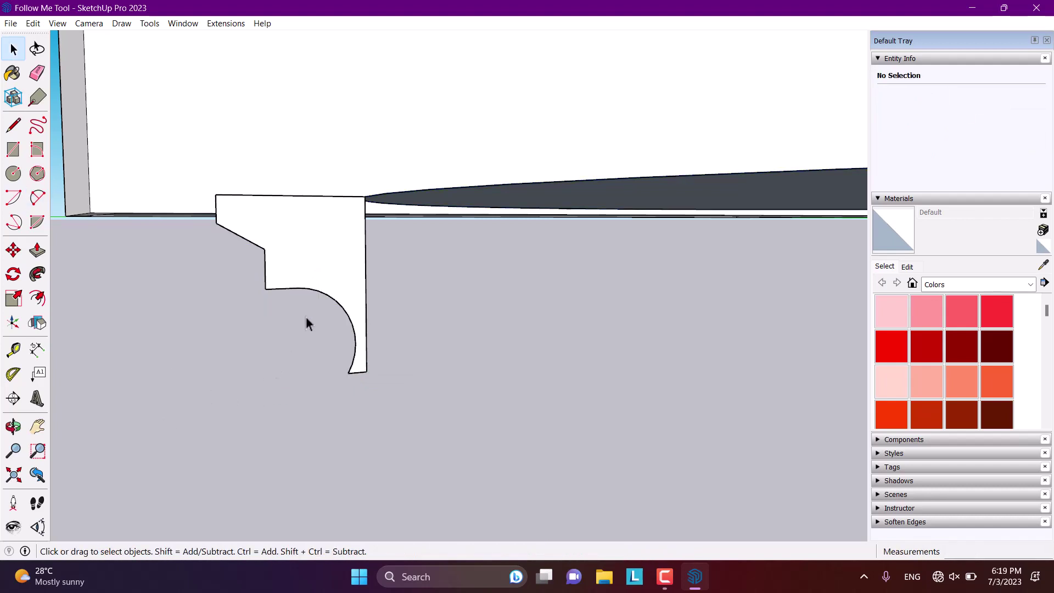
- Select the circle's edge as the path and sweep the stepped, curved profile around it with Follow Me
middle_drag(305, 316, 349, 352)
key(space)
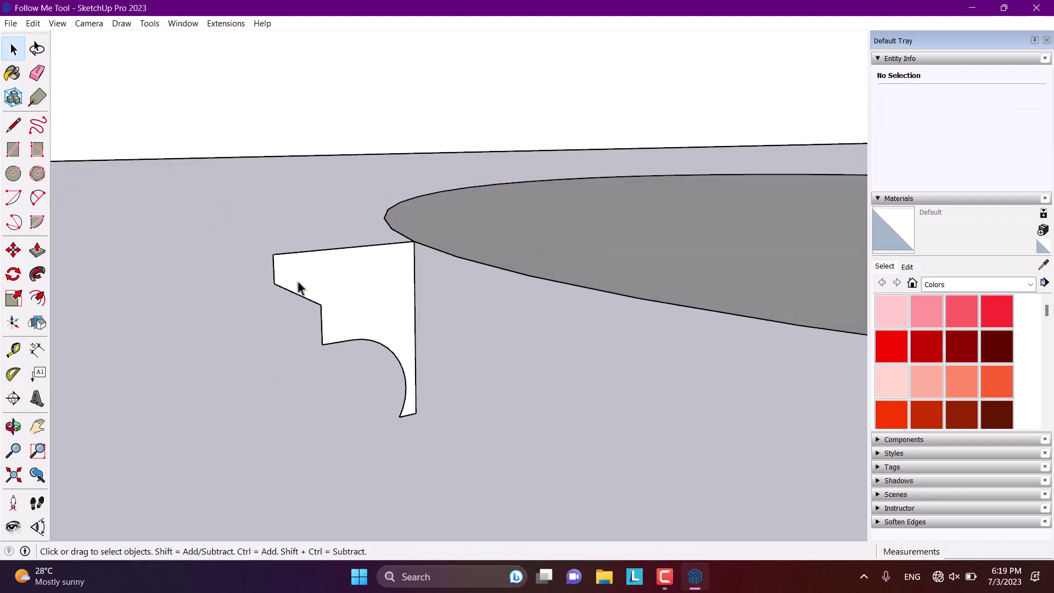
click(425, 248)
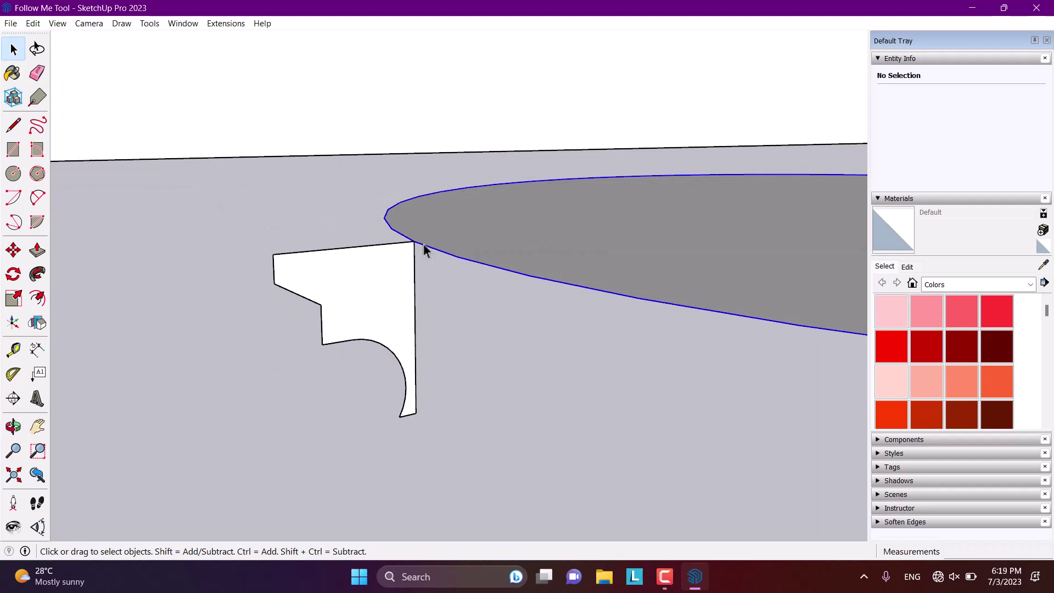
click(37, 274)
click(324, 316)
middle_drag(324, 316, 430, 339)
- Delete the flat circular face filling the middle of the swept ring
key(space)
click(453, 321)
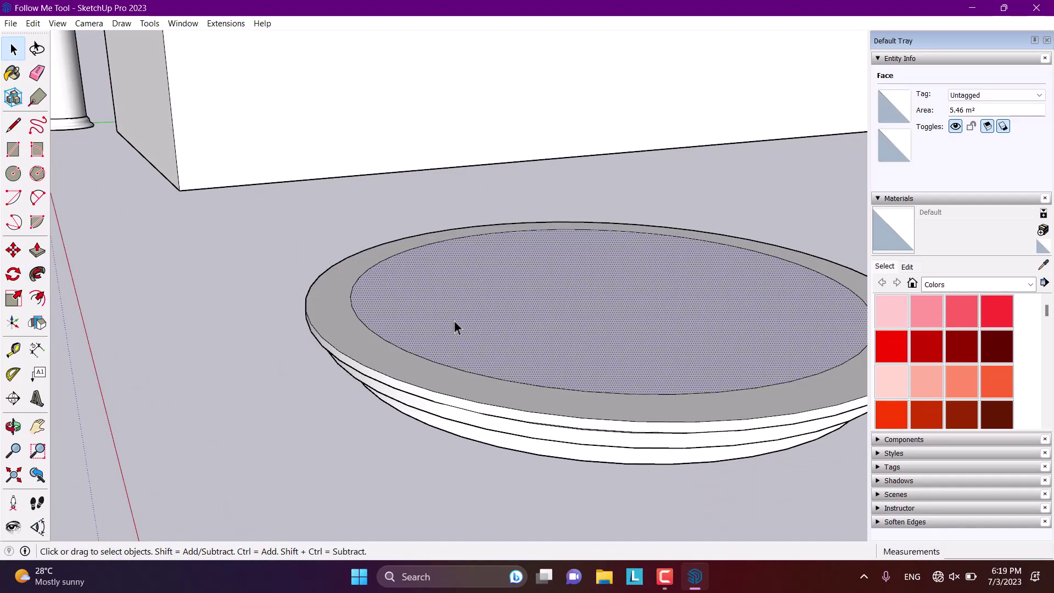
key(Delete)
middle_drag(466, 406, 637, 517)
scroll(459, 395, down, 10)
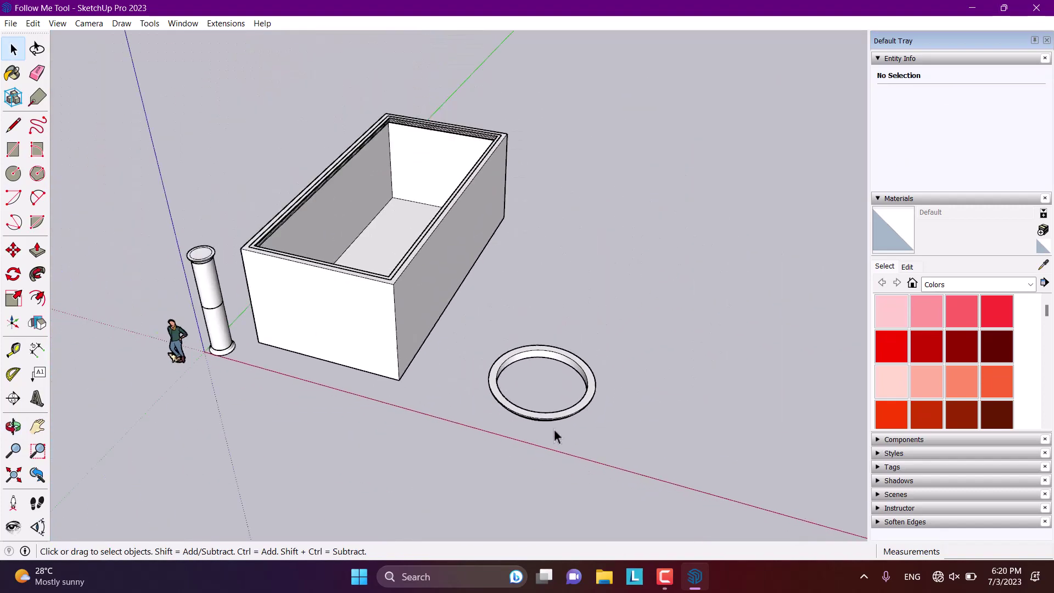
- Draw an L-shaped path of two connected ground lines on the open side of the room, beyond the ring
middle_drag(557, 435, 132, 404)
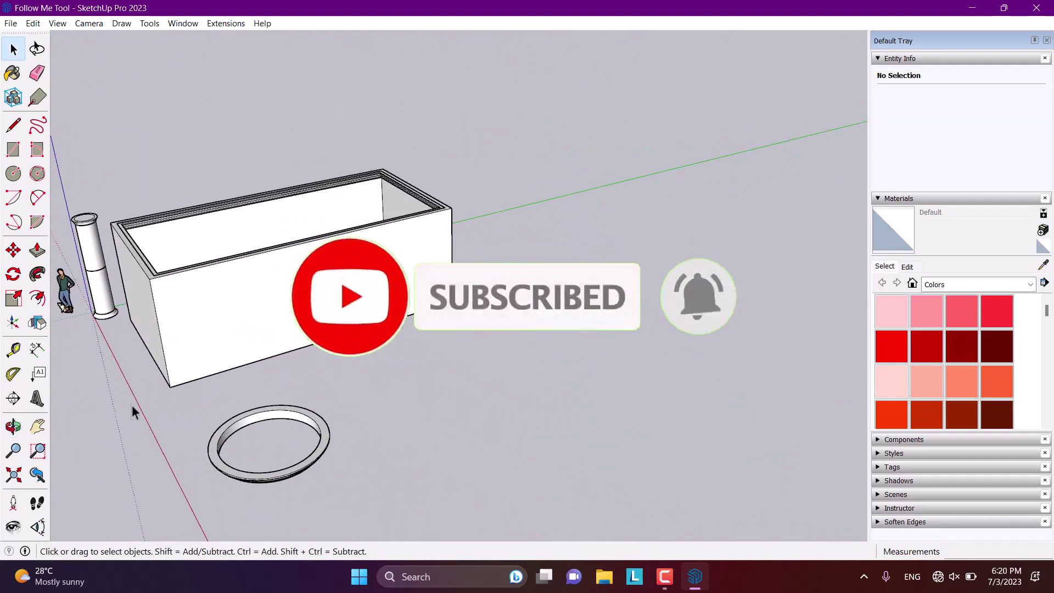
click(13, 125)
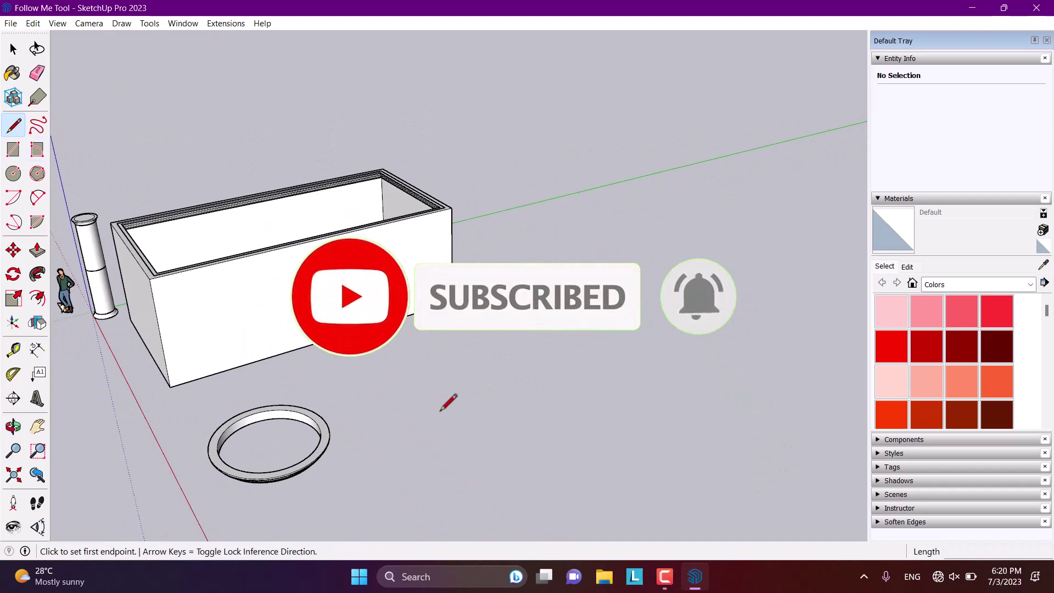
click(422, 405)
click(779, 274)
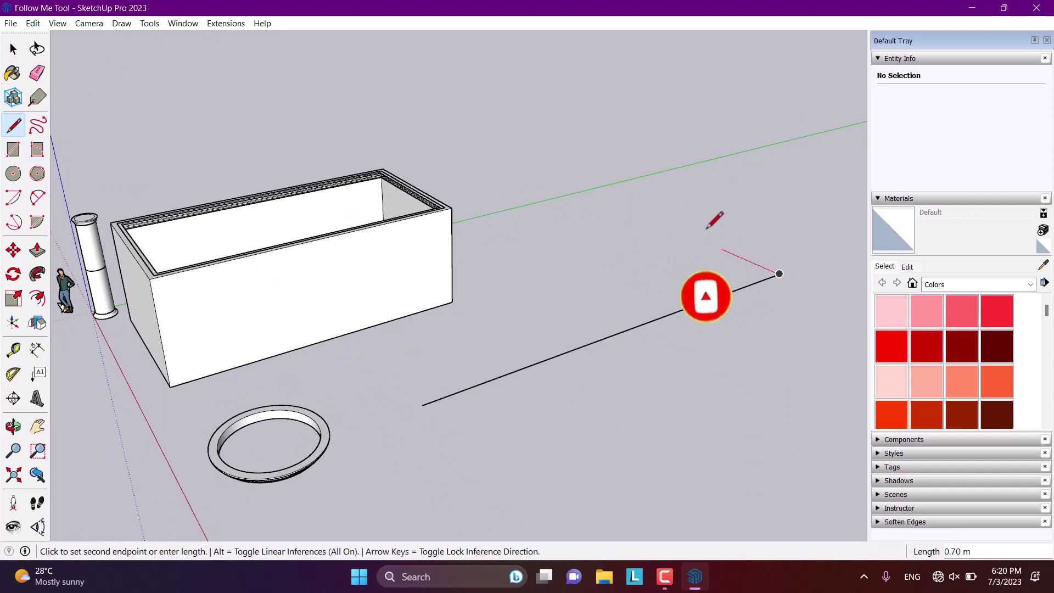
click(621, 204)
key(space)
- Round the corner between the two path lines with a two-point arc of about 2.66 m radius
click(37, 197)
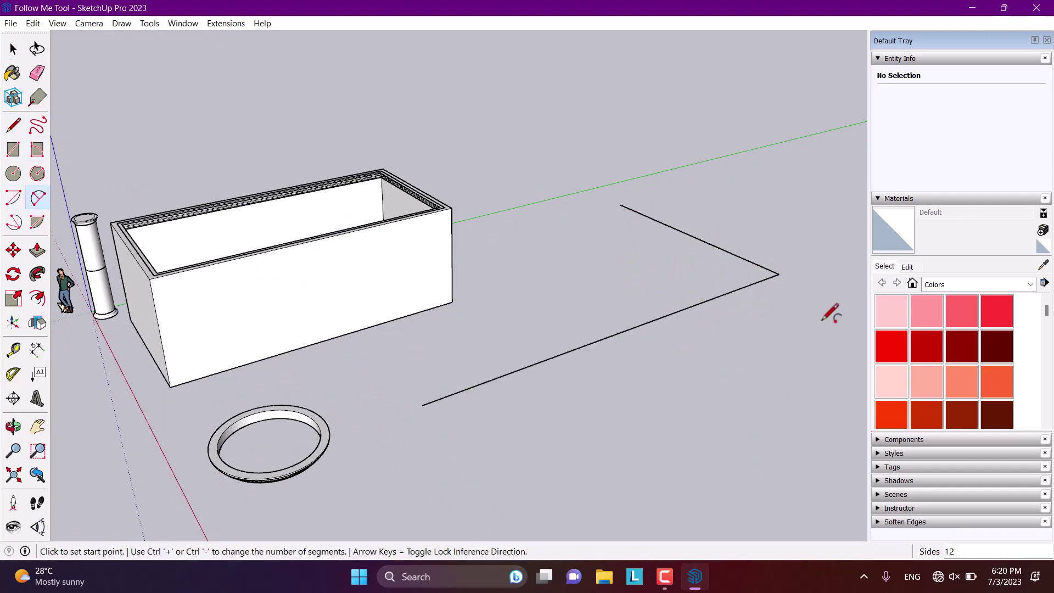
click(739, 256)
click(745, 286)
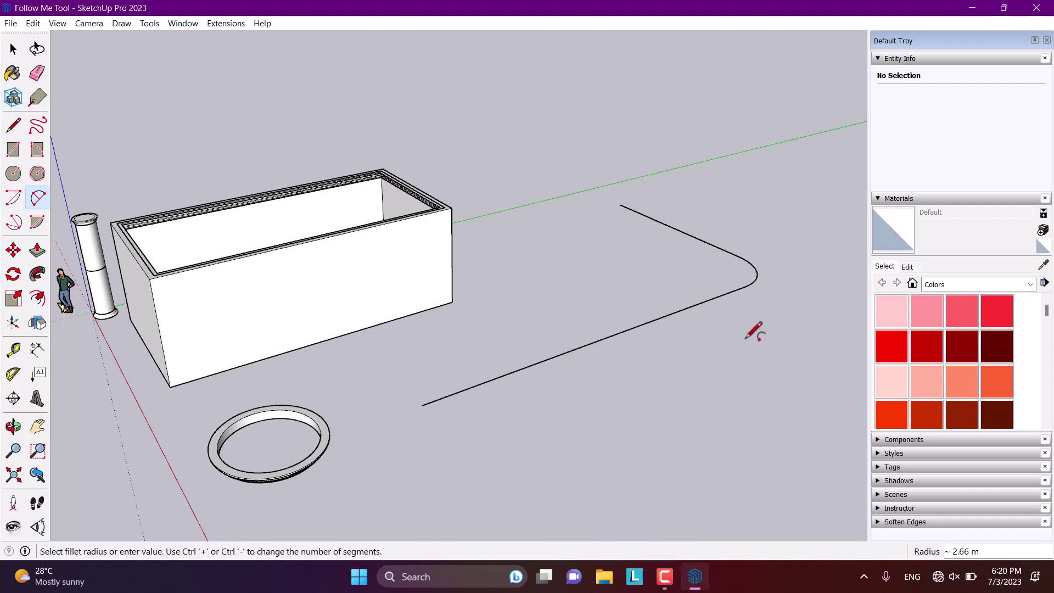
click(755, 329)
key(space)
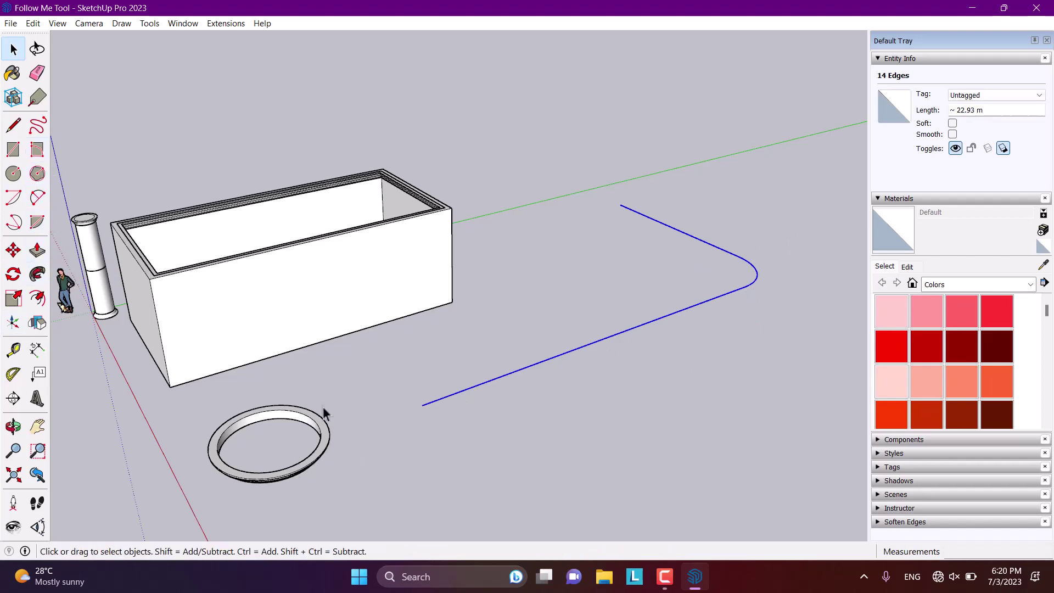
- Try to offset the rounded path inward, toward the room
click(38, 301)
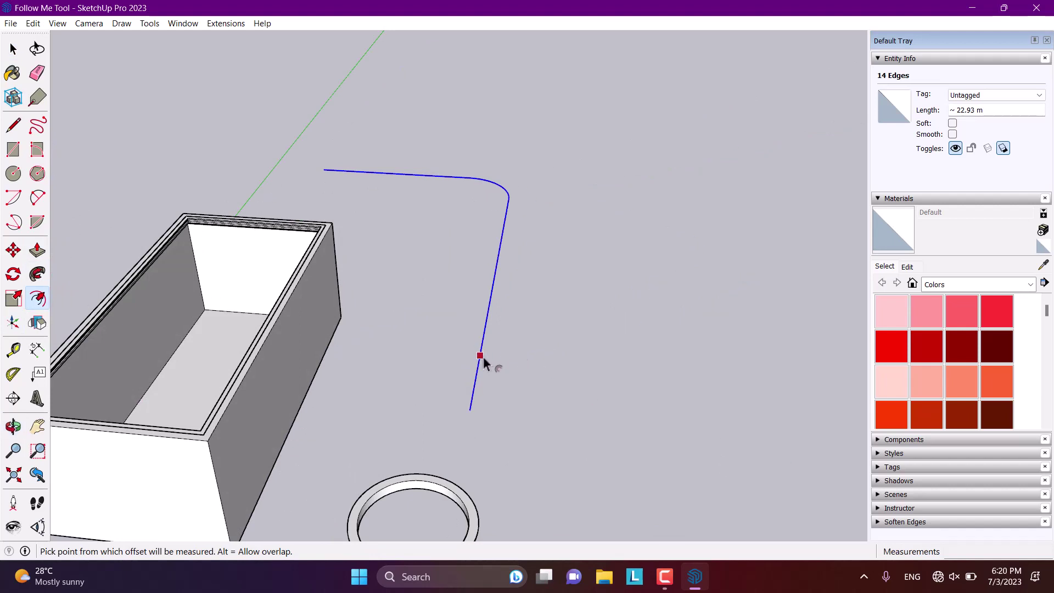
click(480, 356)
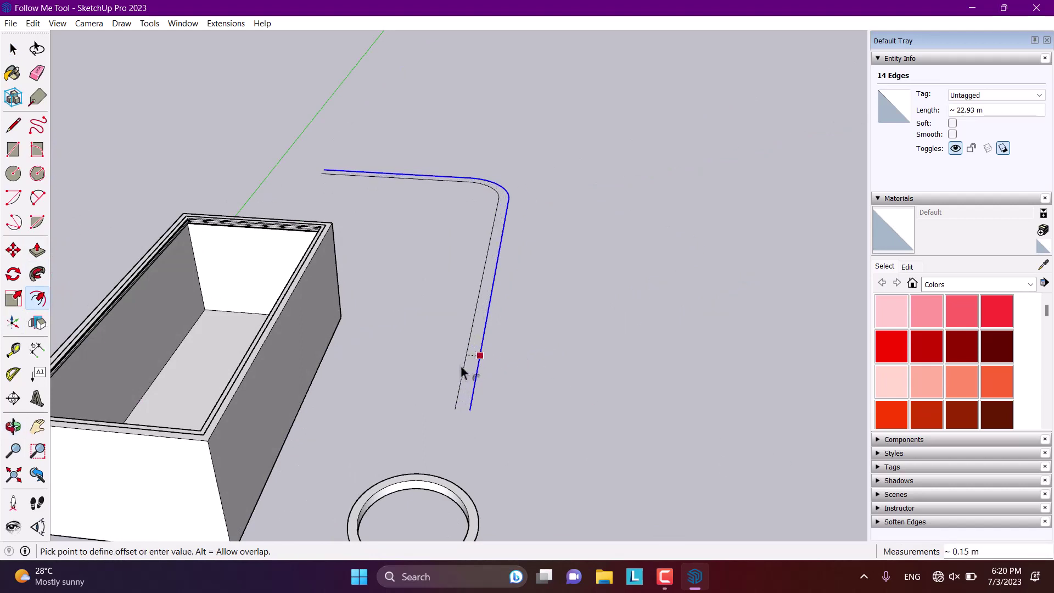
click(435, 386)
key(space)
click(569, 378)
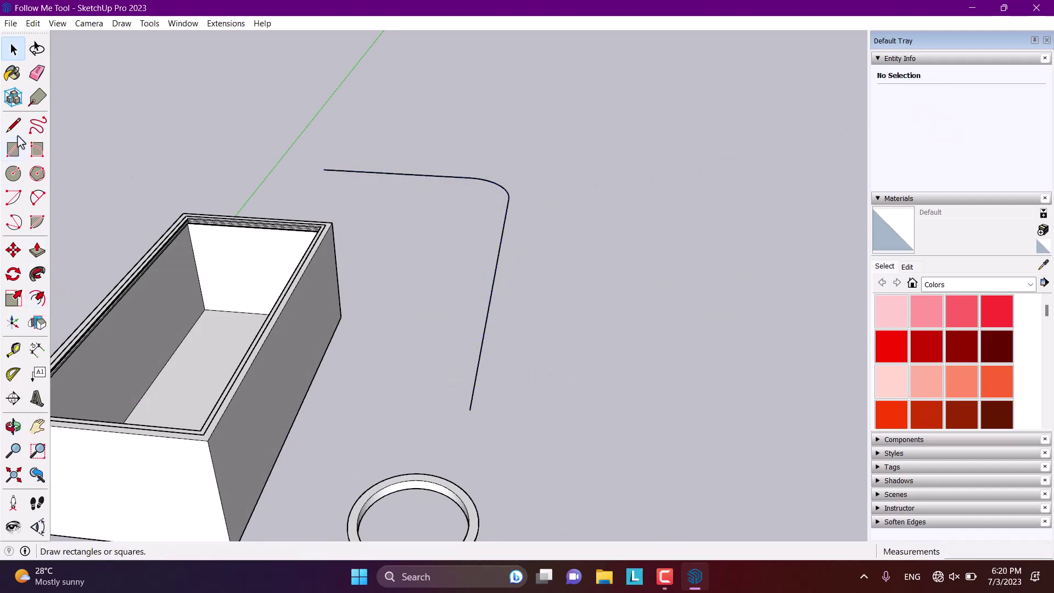
- Draw a low upright rectangular face about 2.4 m wide at the near end of the path, extending toward the room
click(13, 125)
click(469, 409)
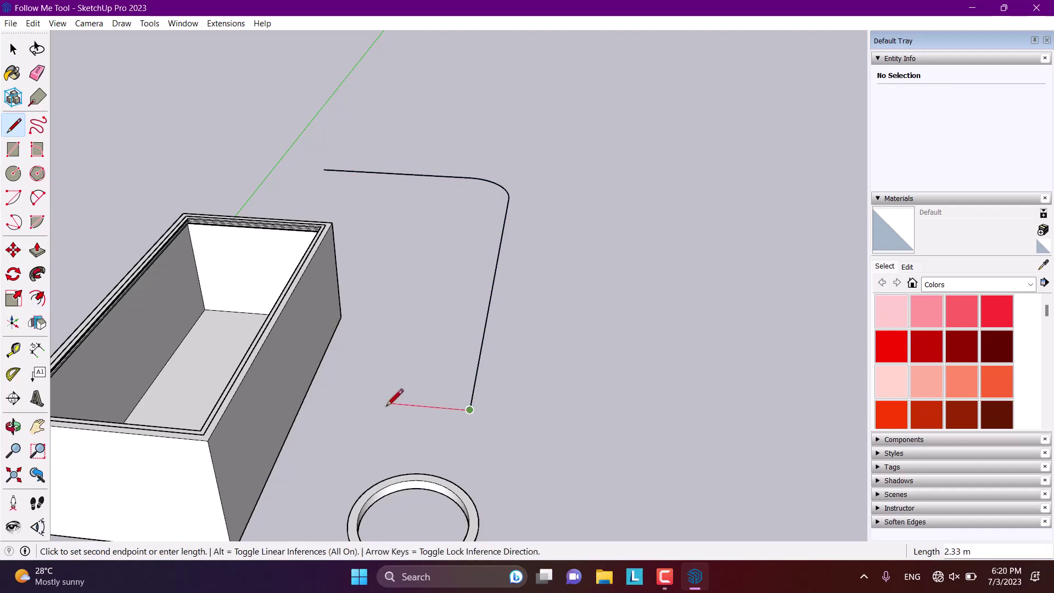
click(386, 403)
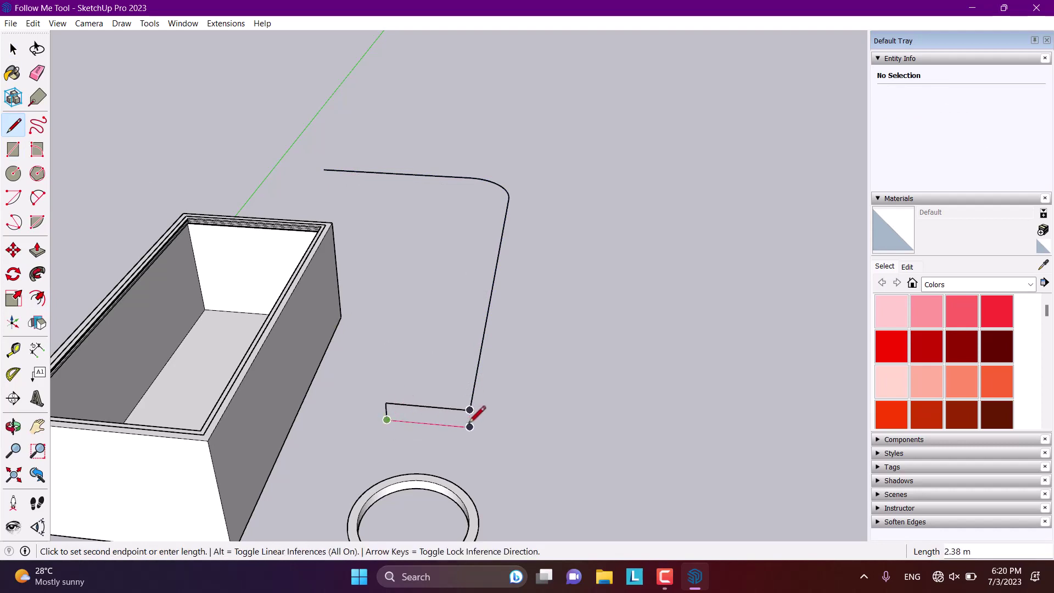
click(471, 401)
key(space)
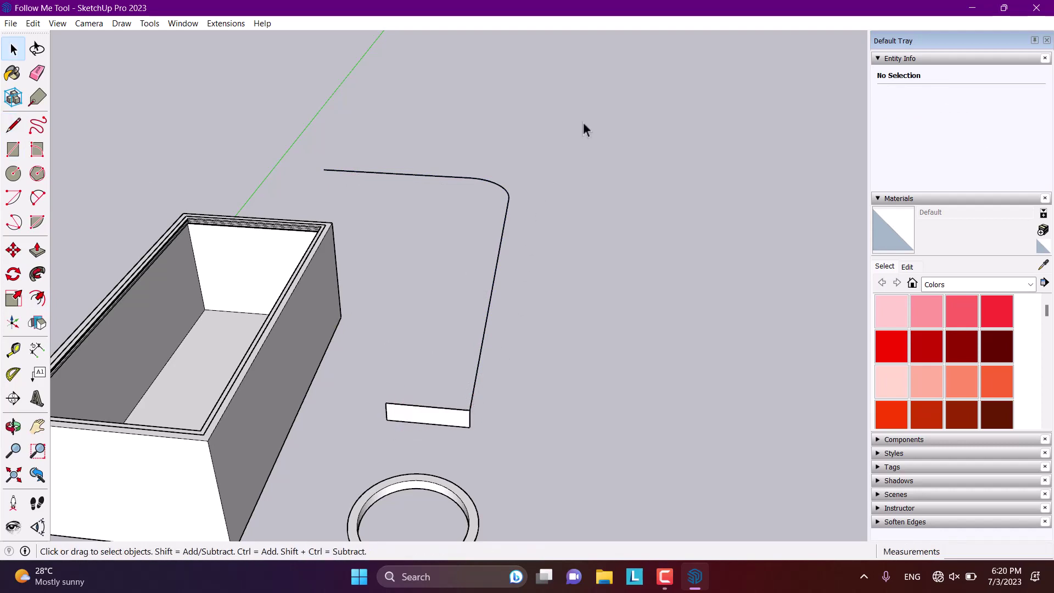
- Try to sweep the rectangular face along the rounded L-shaped path with Follow Me
click(38, 274)
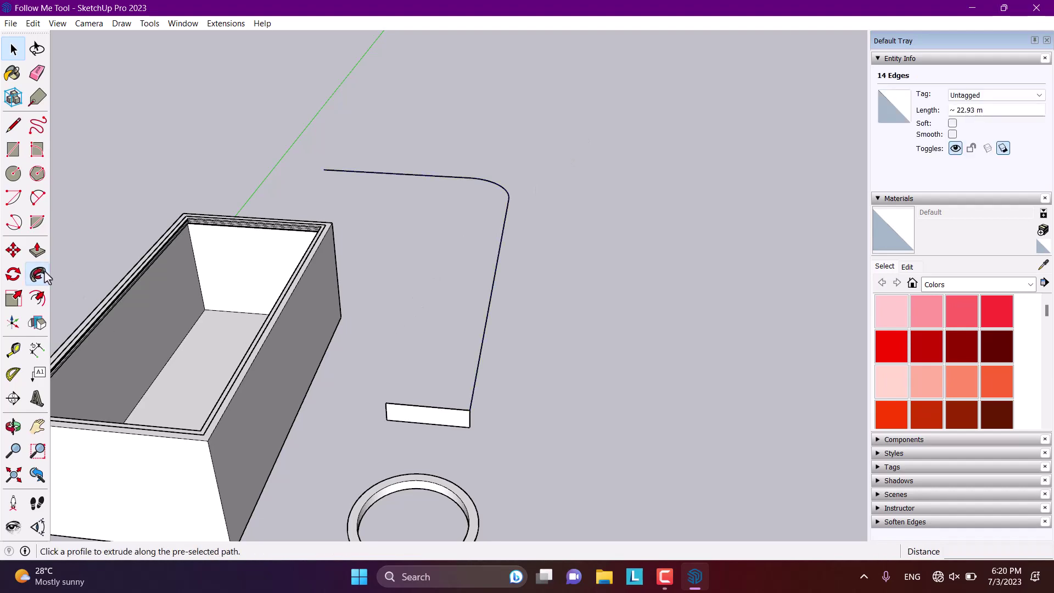
click(434, 419)
middle_drag(565, 436, 386, 196)
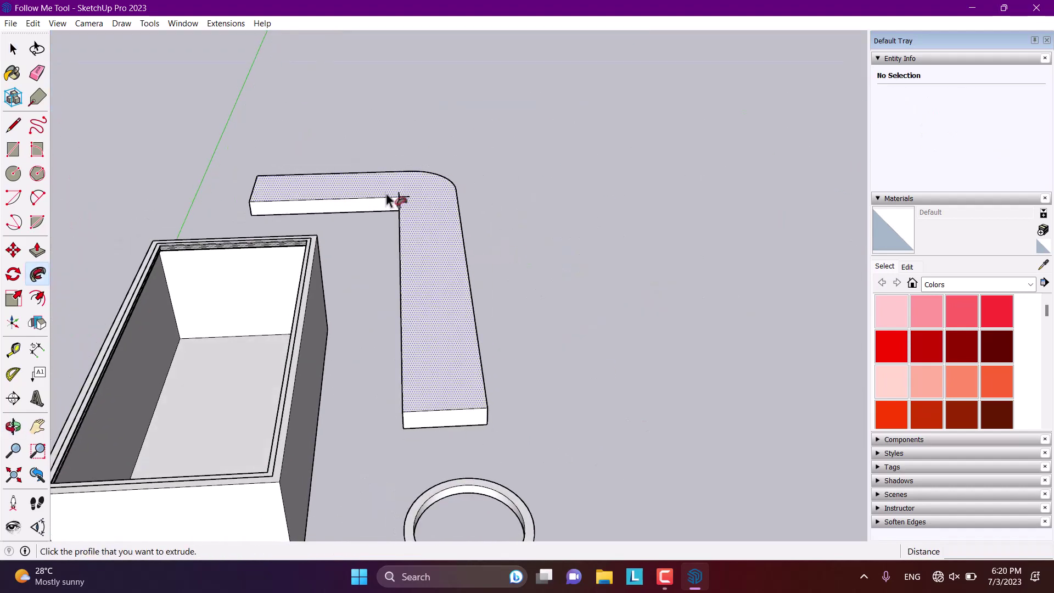
scroll(387, 196, up, 2)
scroll(417, 205, up, 3)
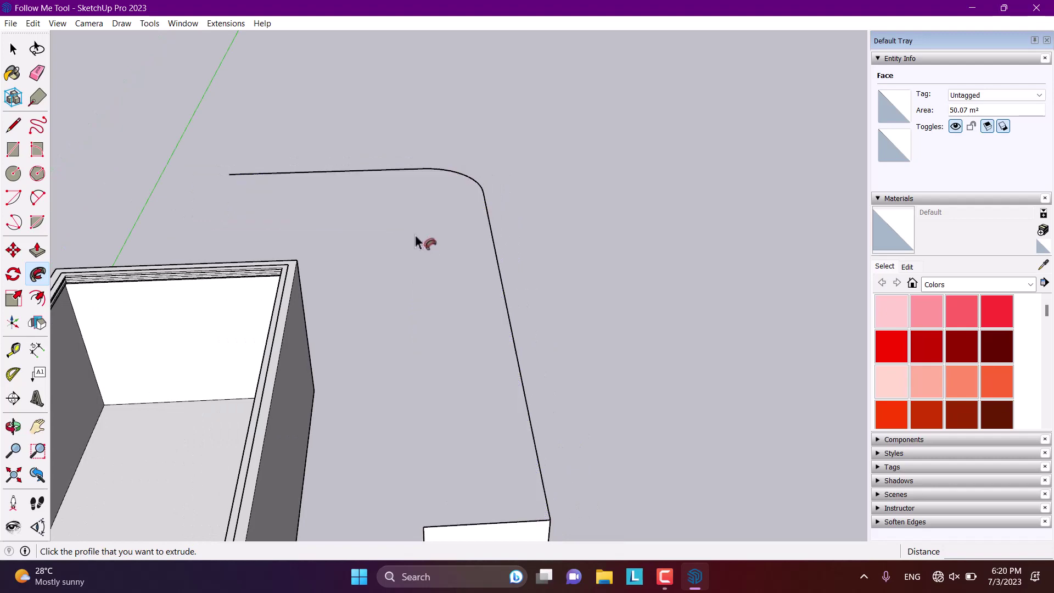
- Undo the last Follow Me sweep of the rectangular face along the rounded path
key(ctrl+z)
key(space)
middle_drag(517, 322, 621, 330)
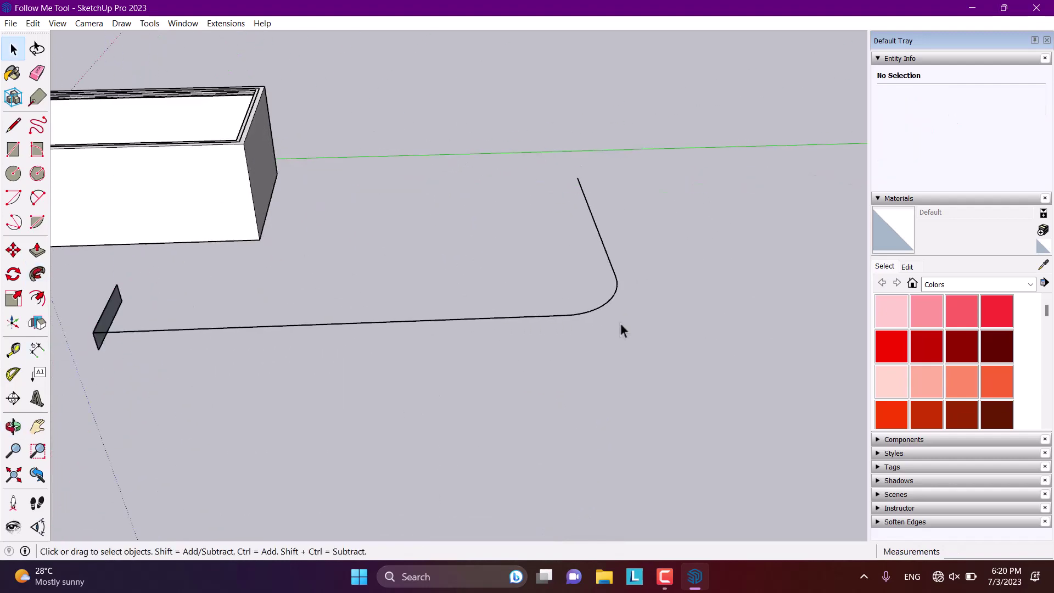
- Round the path's corner with a wider two-point arc spanning about 5.74 m and delete the old tighter corner
click(32, 197)
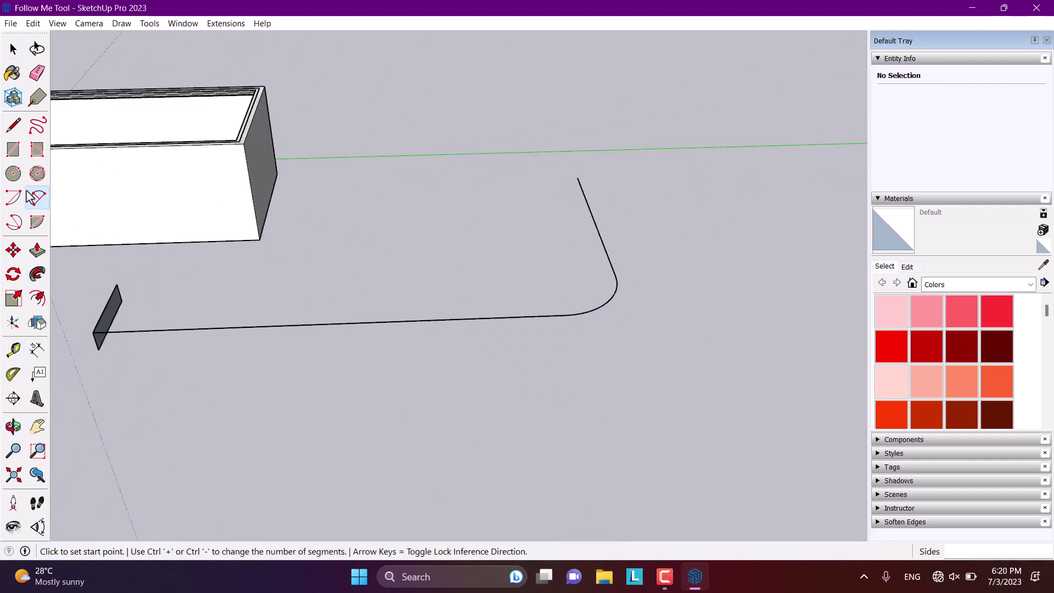
click(469, 318)
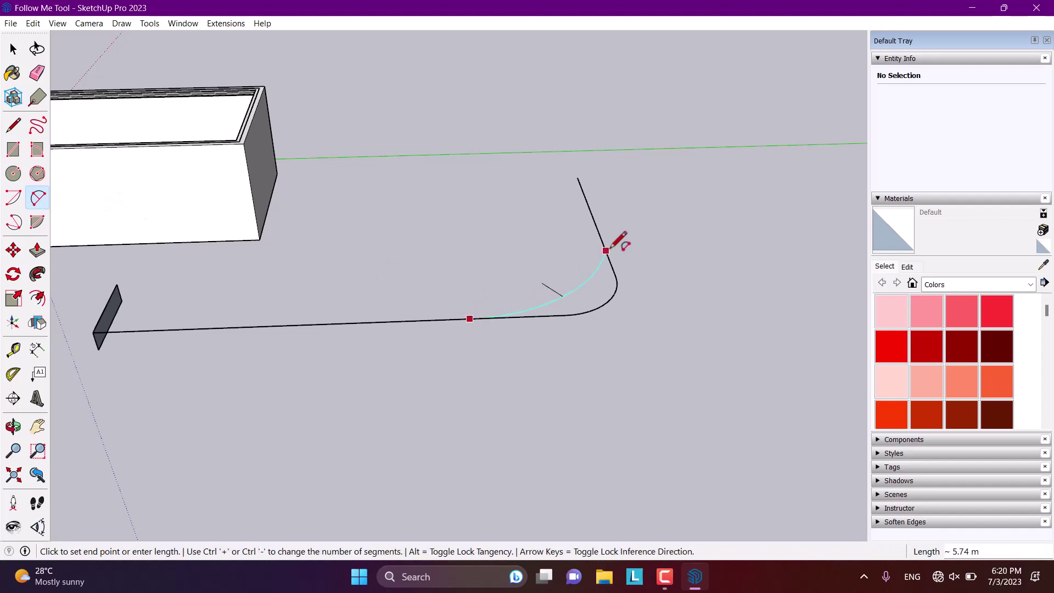
double_click(610, 249)
key(space)
drag(622, 274, 600, 306)
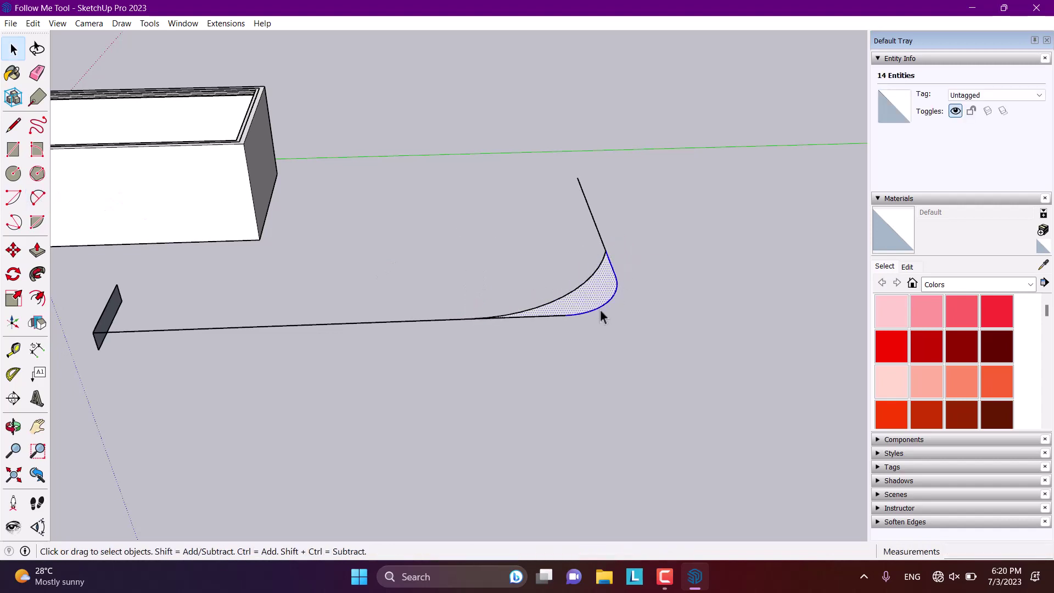
key(Delete)
middle_drag(554, 334, 583, 249)
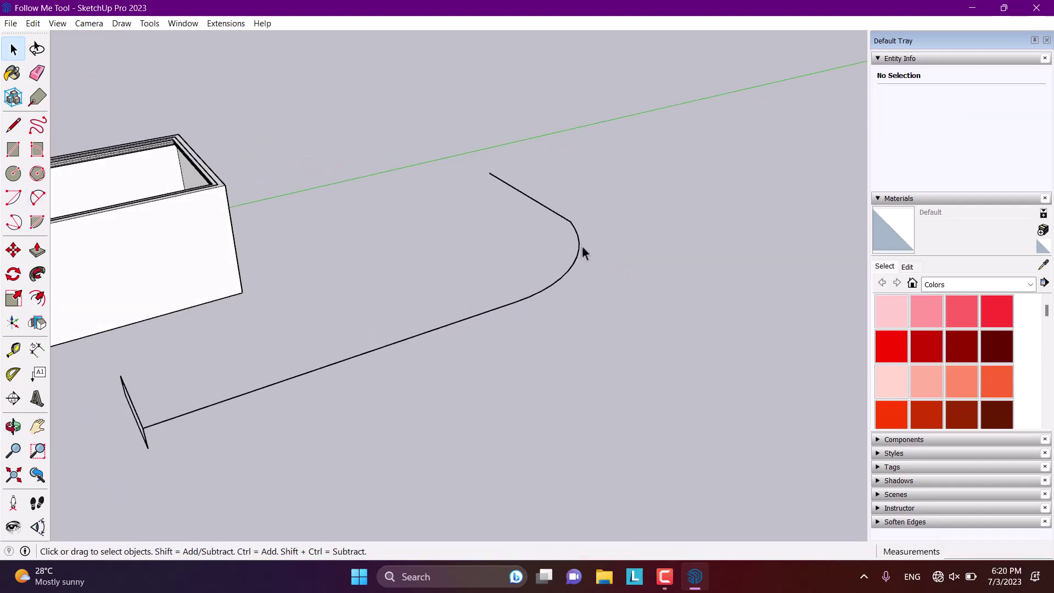
- Scale the rectangular profile to about 0.61 of its width toward the path, and reduce its height from below
middle_drag(270, 313, 313, 510)
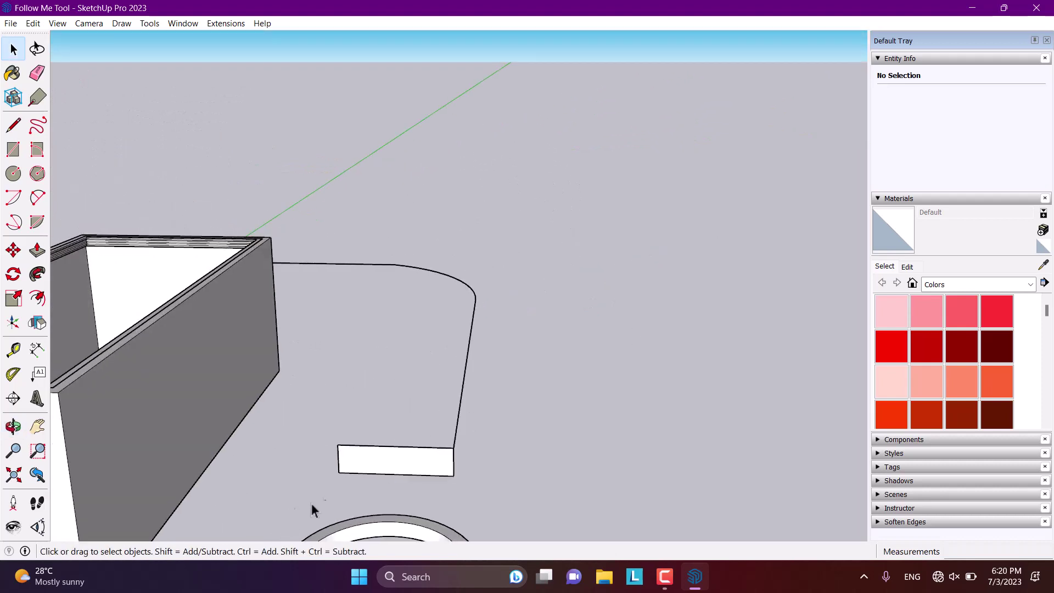
double_click(355, 471)
click(15, 299)
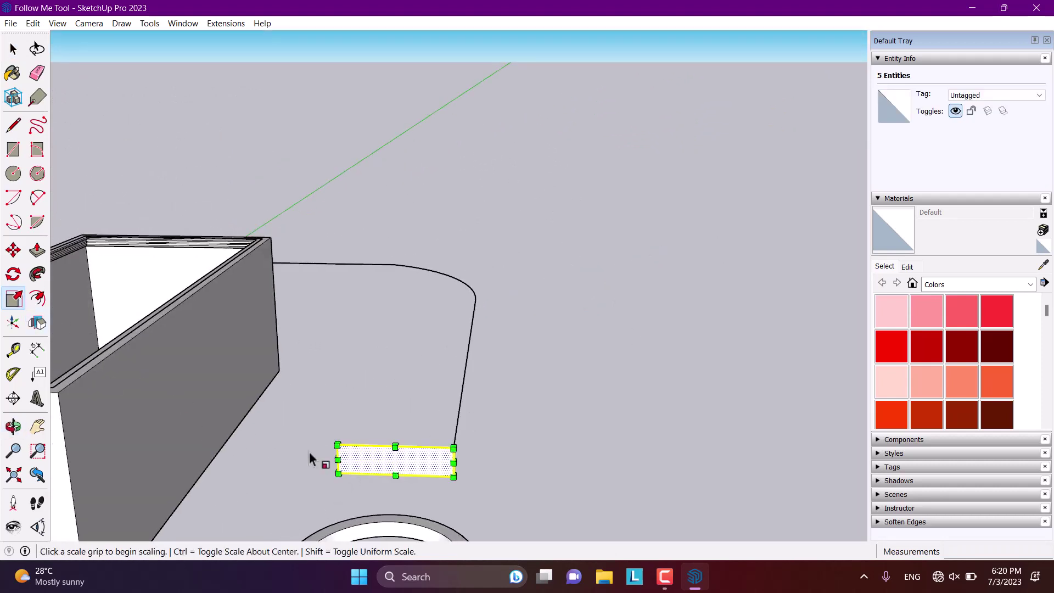
scroll(310, 459, up, 2)
click(342, 462)
click(401, 462)
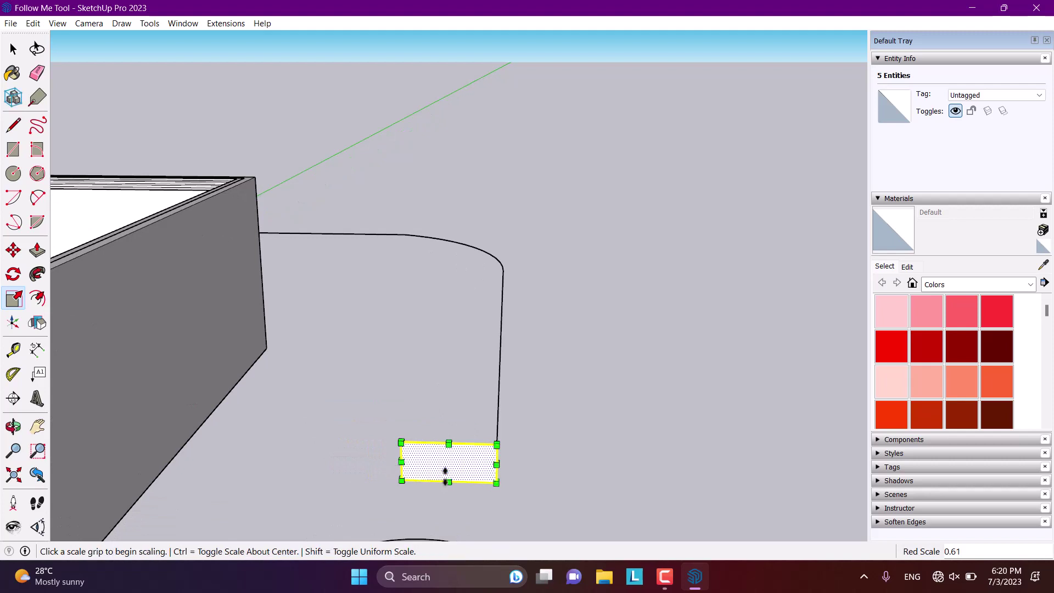
click(448, 483)
click(444, 457)
key(space)
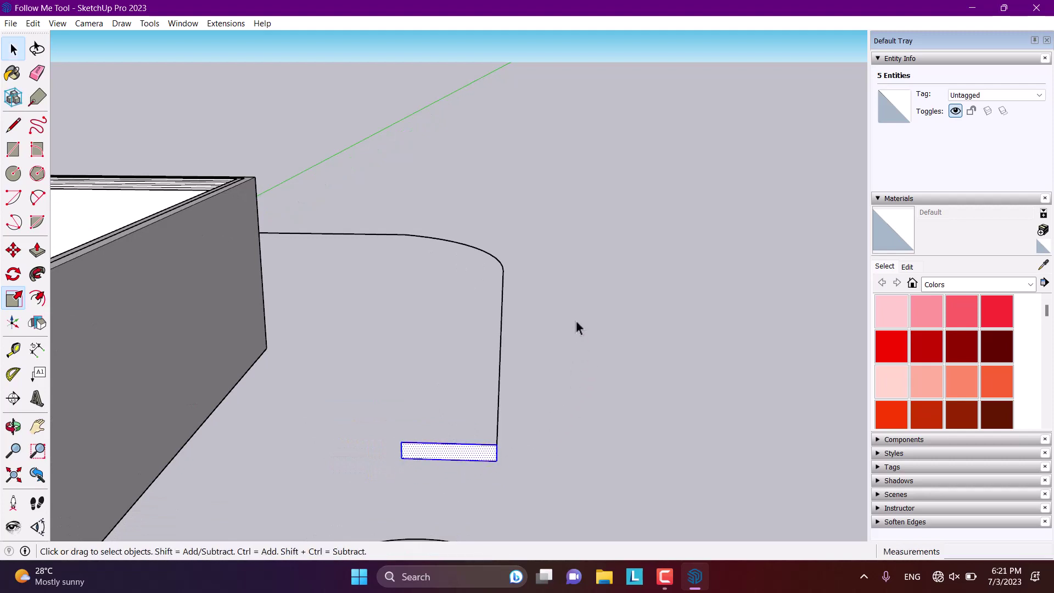
- Sweep the resized rectangular profile along the whole rounded L-shaped path with Follow Me
click(501, 329)
key(f)
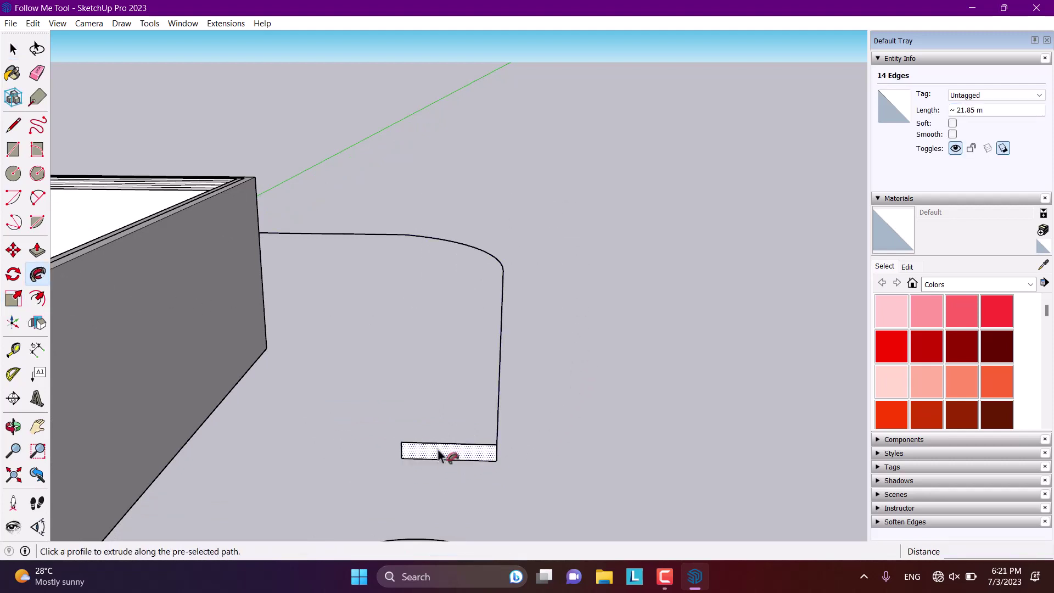
click(446, 461)
middle_drag(446, 460, 483, 376)
key(space)
scroll(406, 301, up, 2)
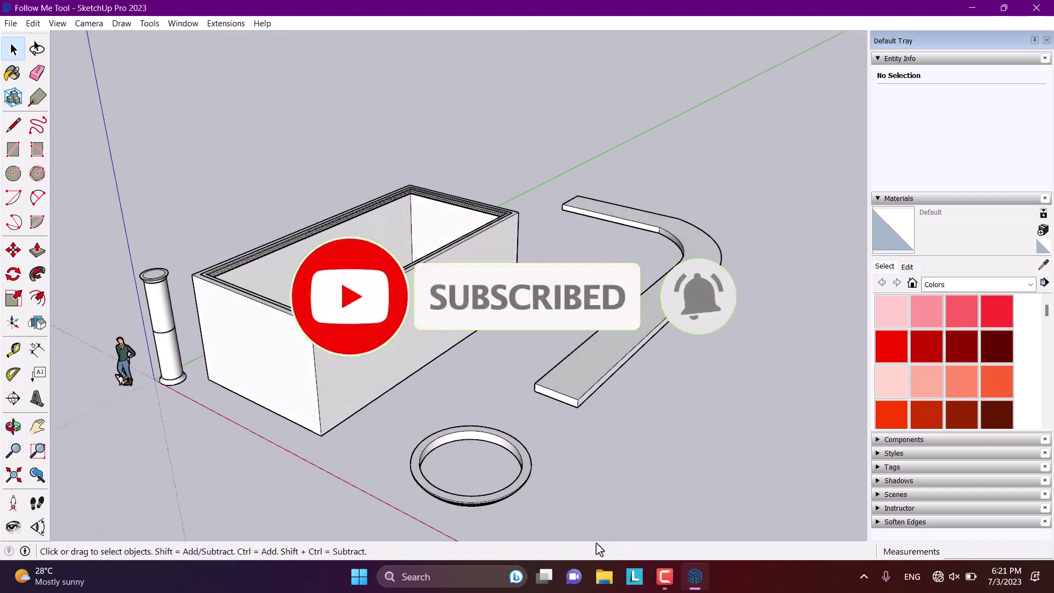